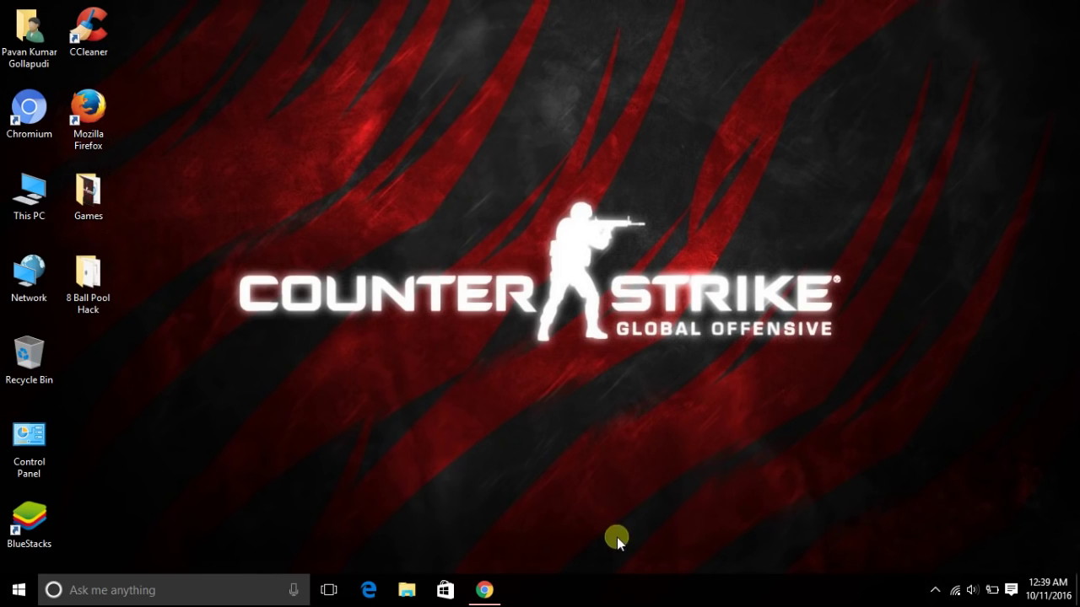
- Restore the Chrome window from the taskbar, showing the Google new tab page
left_click(484, 591)
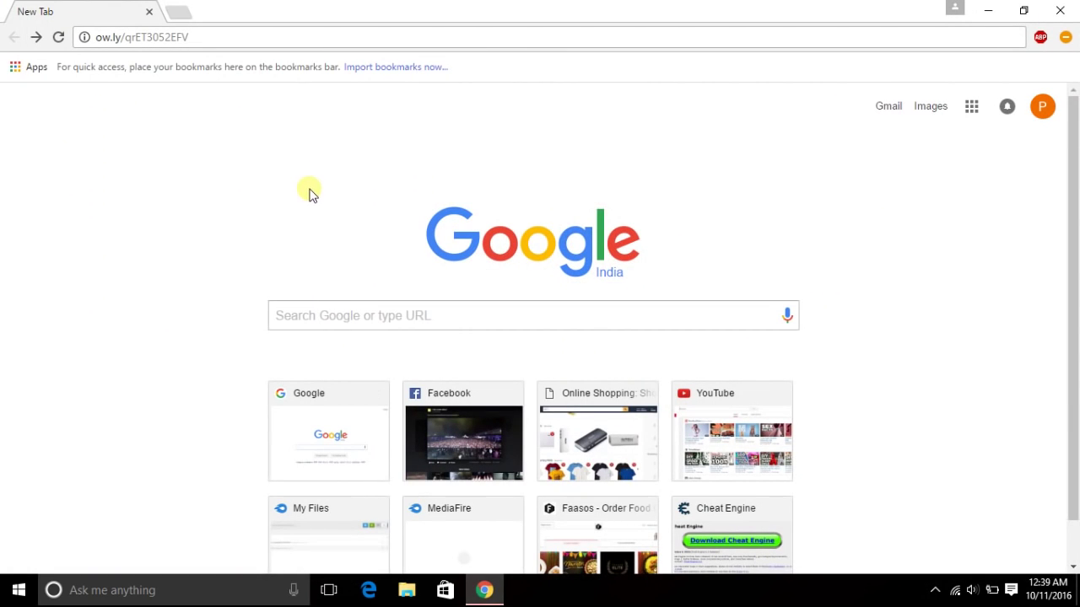
- Load the short link ow.ly/qrET3052EFV to reach the 8 Ball Pool Hack MediaFire folder
left_click(221, 42)
key("Return")
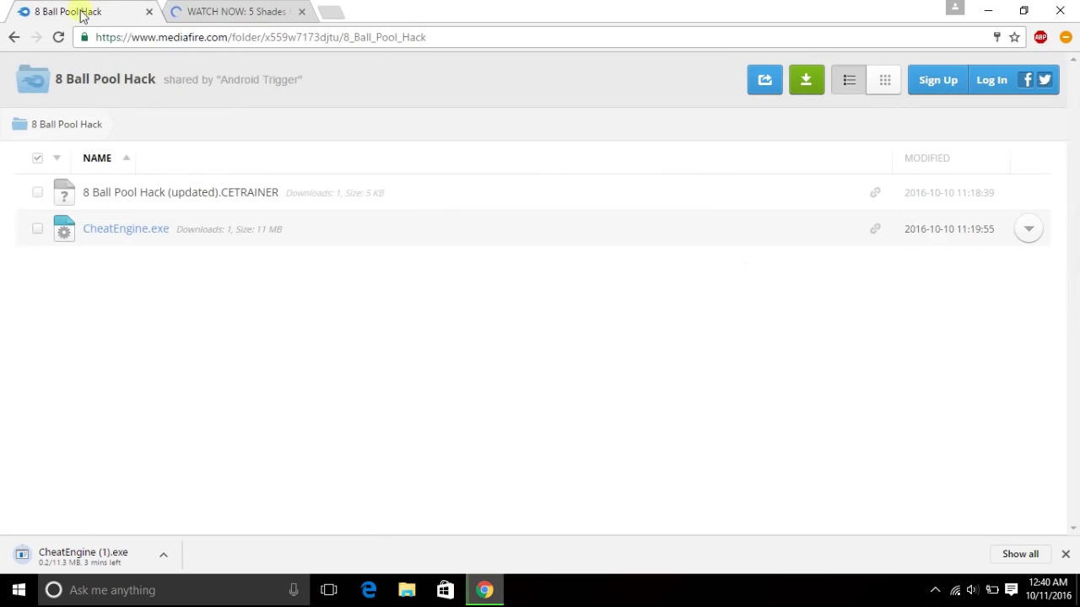
- Download the 8 Ball Pool Hack (updated).CETRAINER file and cancel the CheatEngine.exe download
left_click(125, 199)
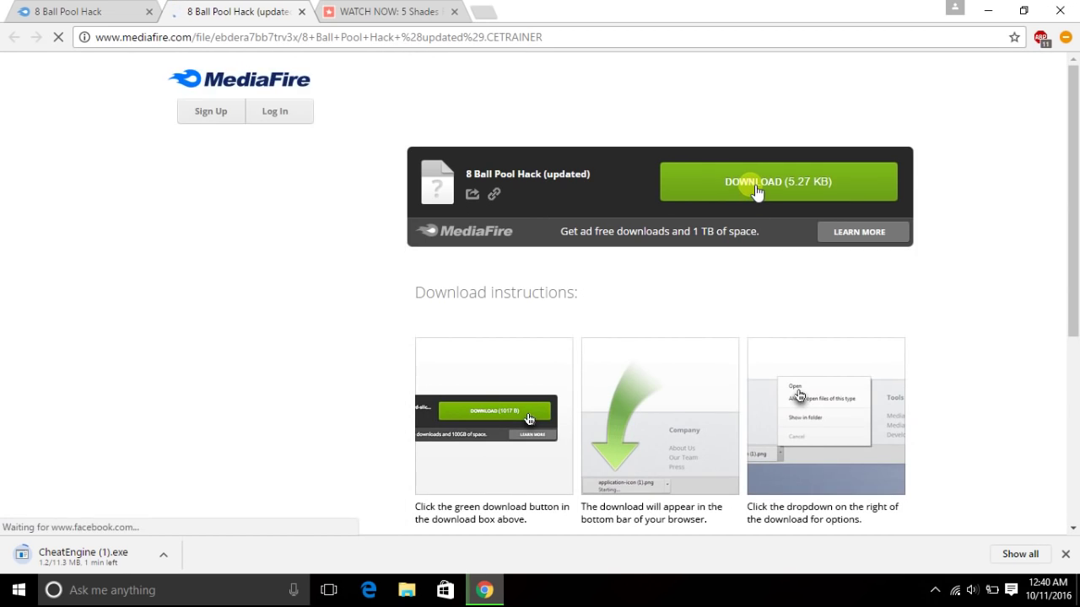
left_click(754, 189)
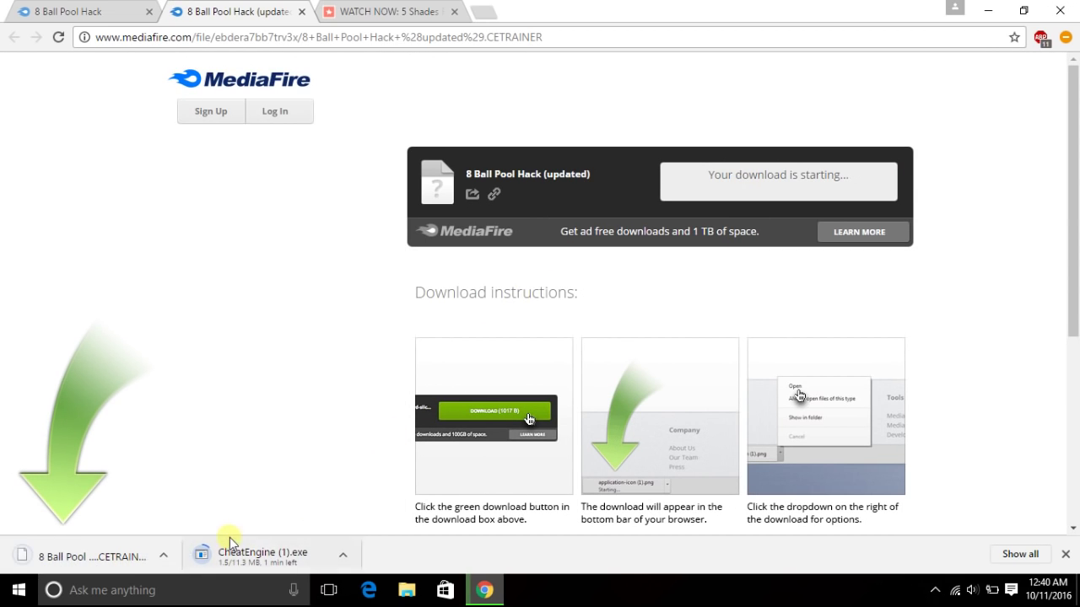
left_click(345, 556)
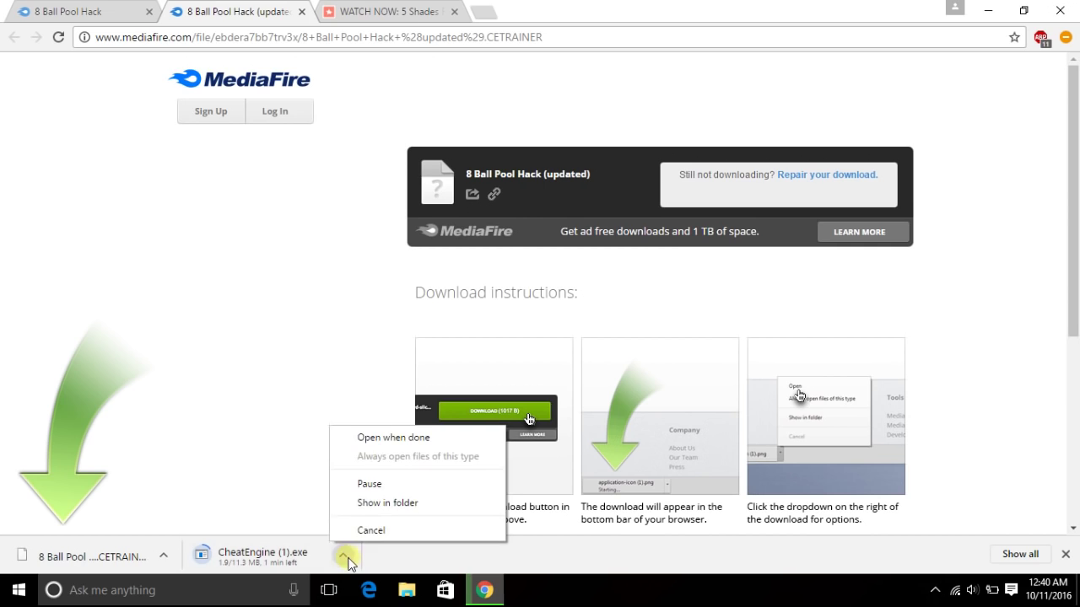
left_click(365, 529)
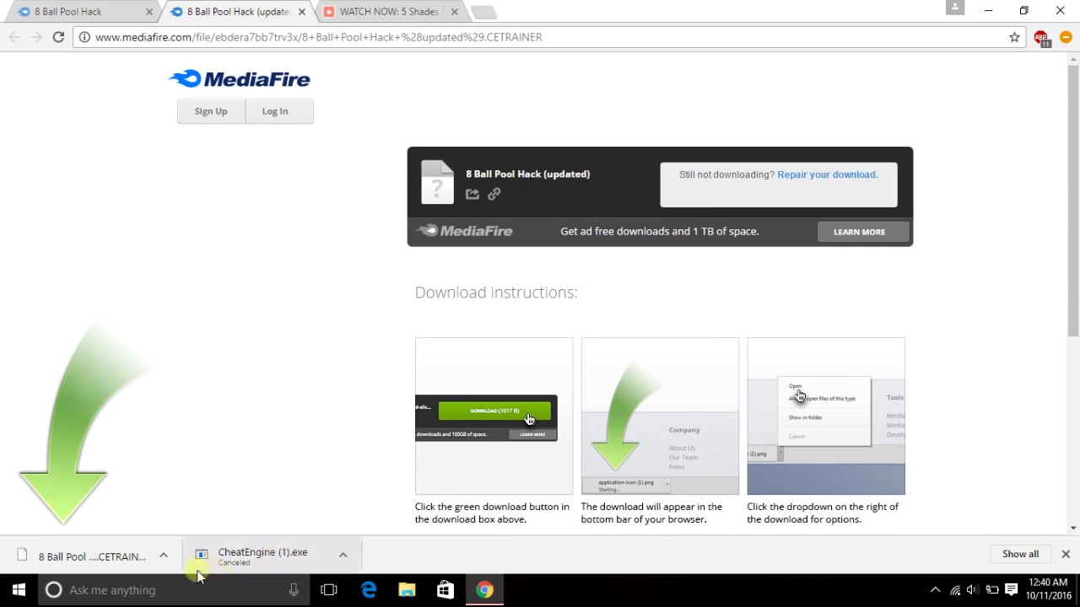
- Dismiss the trainer download's options and minimize Chrome to the desktop
left_click(164, 556)
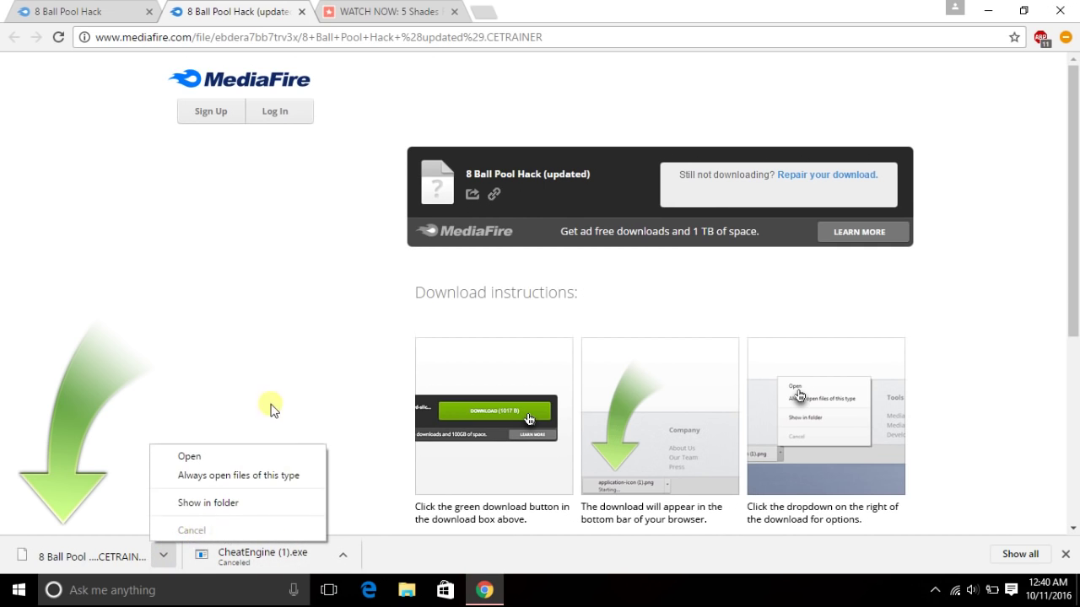
left_click(367, 327)
left_click(987, 10)
- Refresh the desktop, open the 8 Ball Pool Hack folder, and launch CheatEngine66
right_click(305, 171)
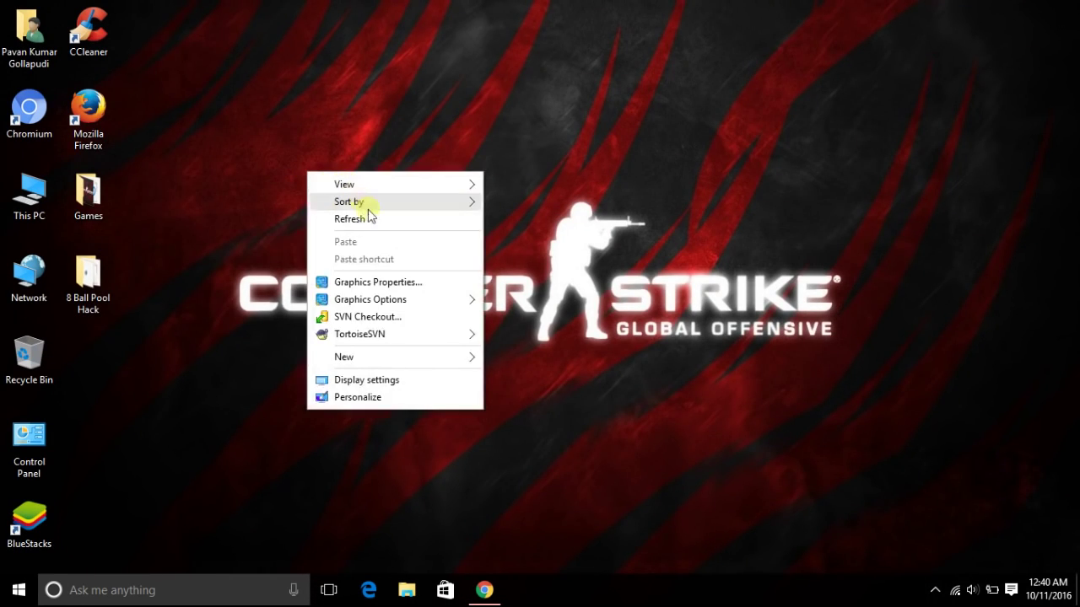
left_click(354, 216)
left_click_drag(85, 279, 84, 297)
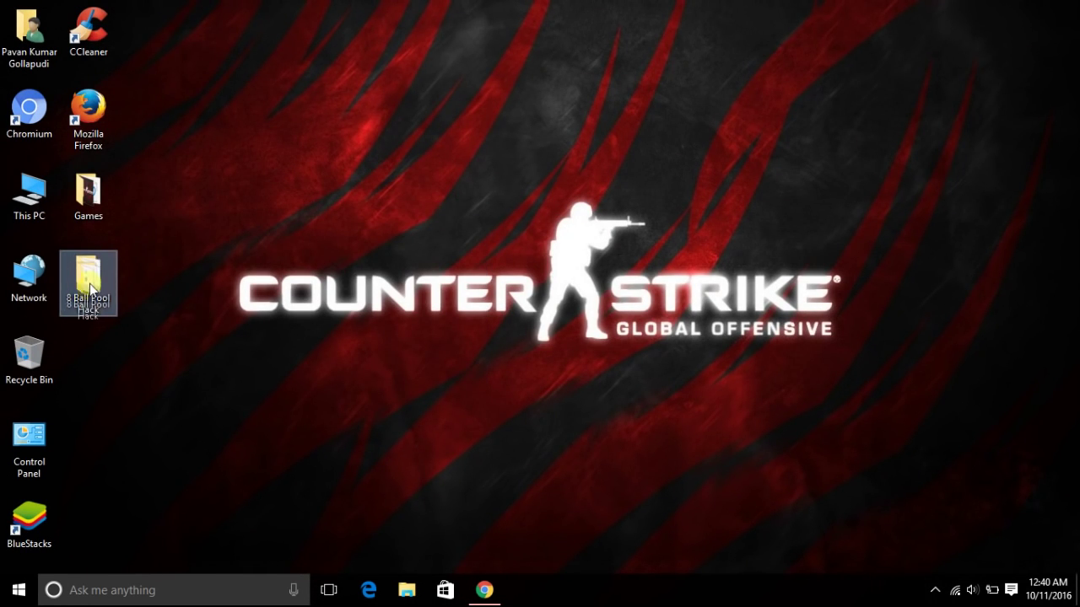
double_click(89, 286)
mouse_move(376, 304)
left_mouse_down()
mouse_move(284, 108)
mouse_move(296, 317)
left_mouse_up()
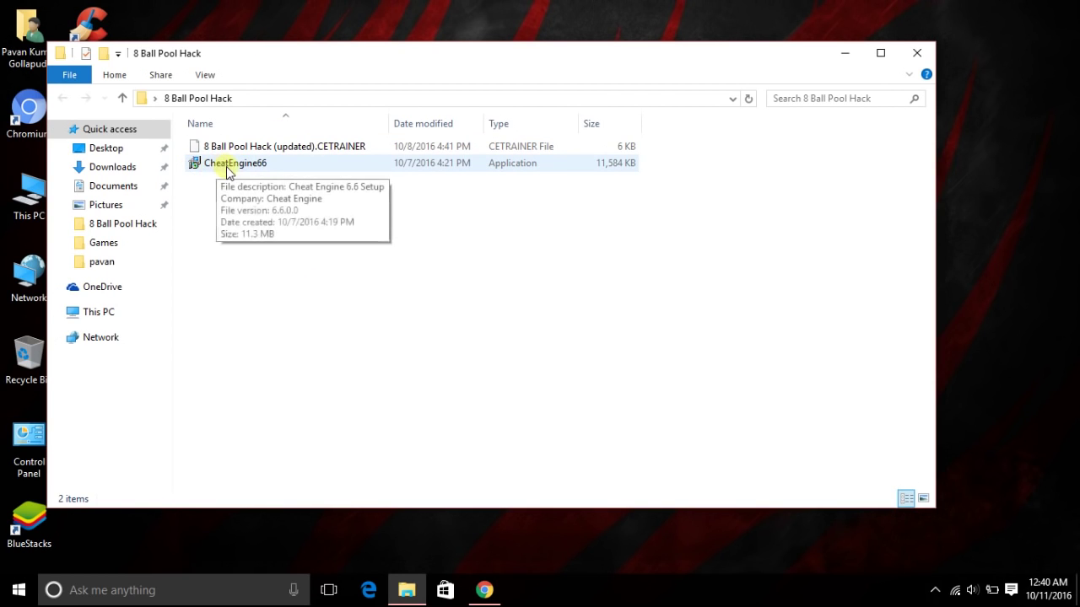
double_click(270, 176)
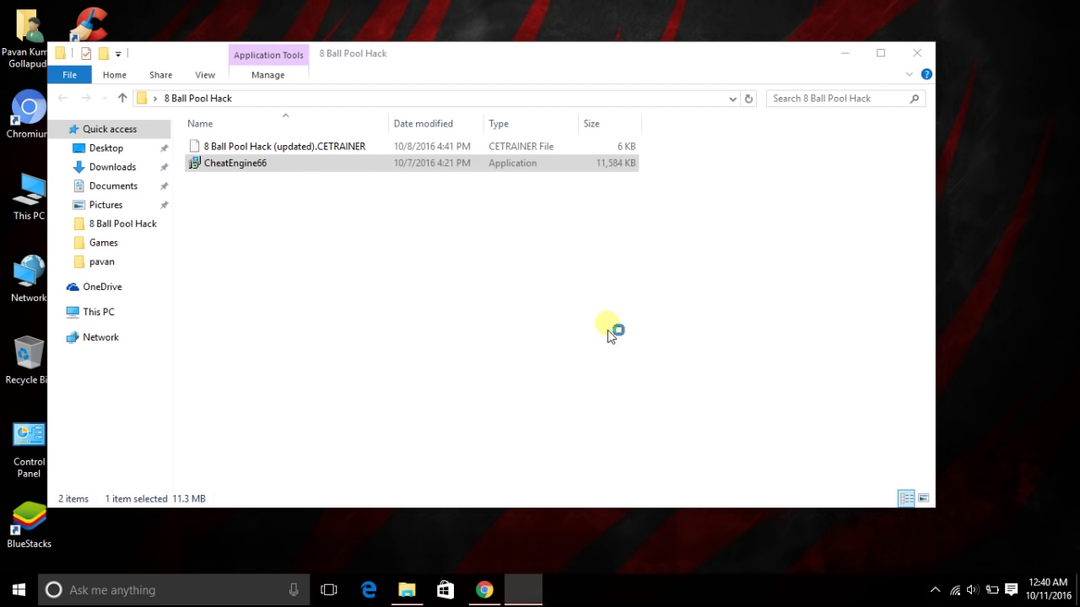
- Accept the licence, keep the default install folders, decline Avast, and reach Ready to Install
left_click(633, 419)
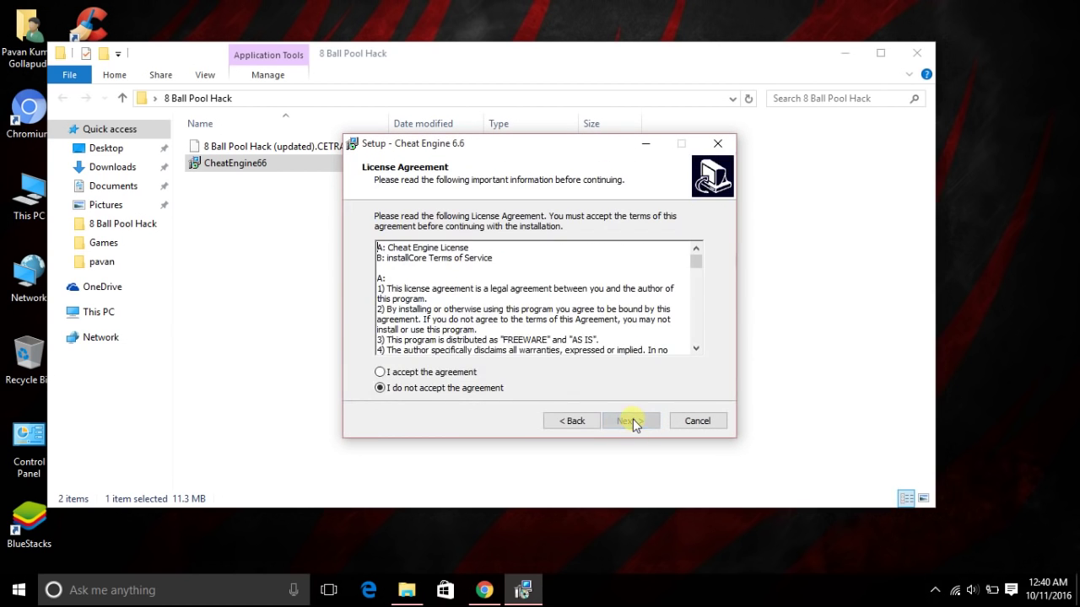
left_click(453, 372)
left_click(632, 422)
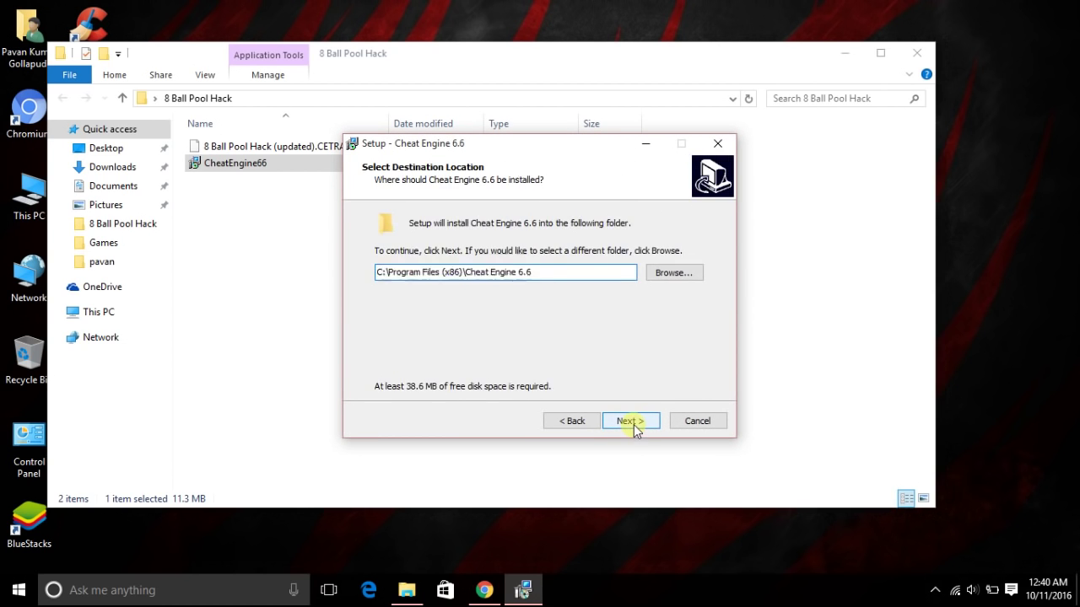
left_click(633, 424)
left_click(632, 422)
left_click(633, 423)
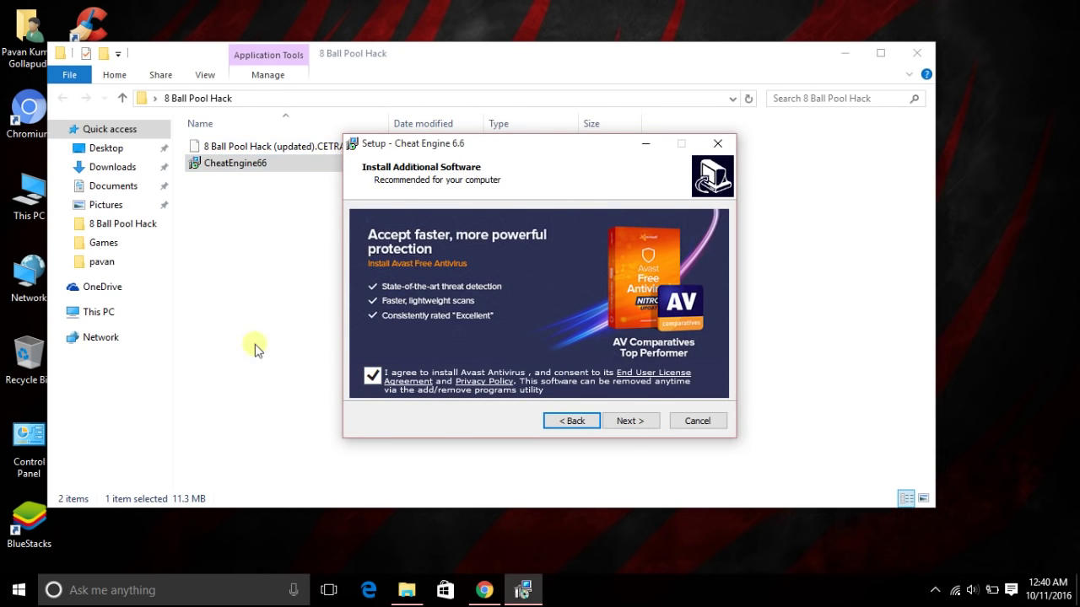
left_click(373, 378)
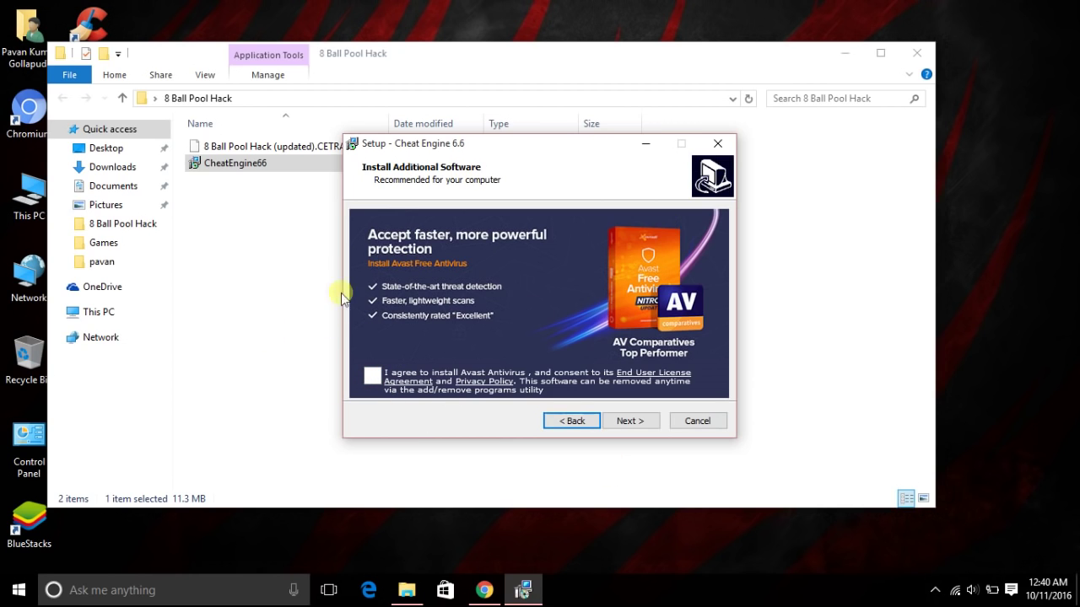
left_click(634, 423)
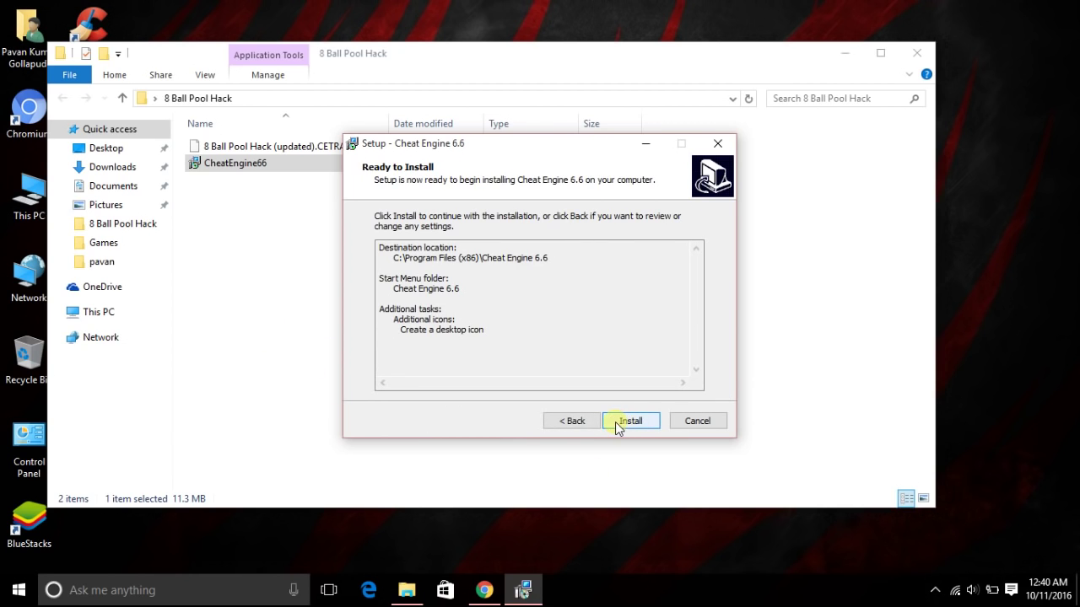
left_click(571, 421)
left_click(632, 421)
- Install Cheat Engine 6.6, cancel the Windows feature request, and finish the wizard
left_click(634, 422)
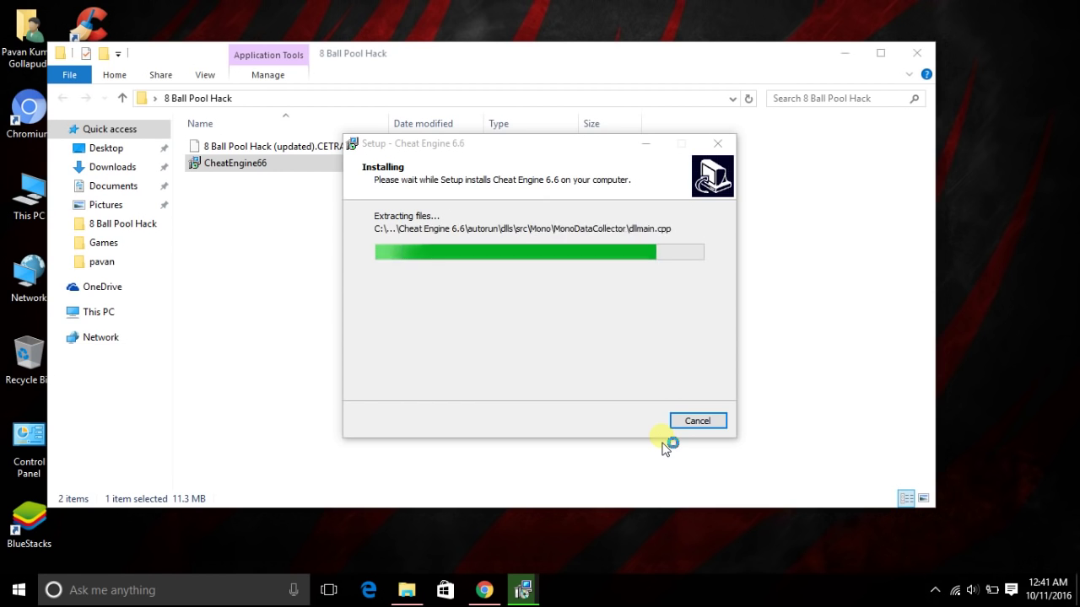
left_click(764, 458)
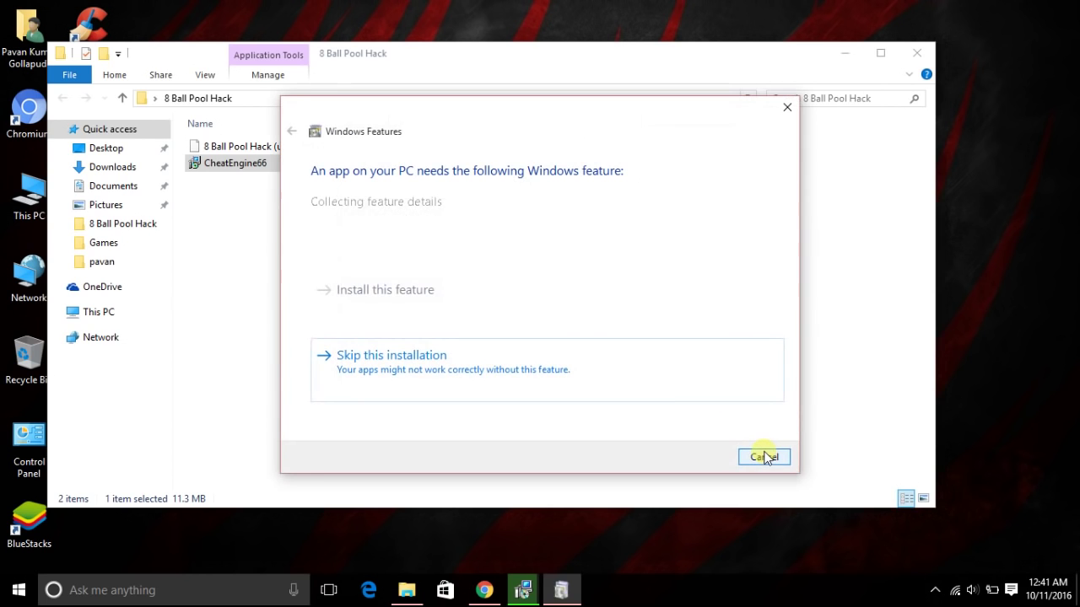
left_click(762, 456)
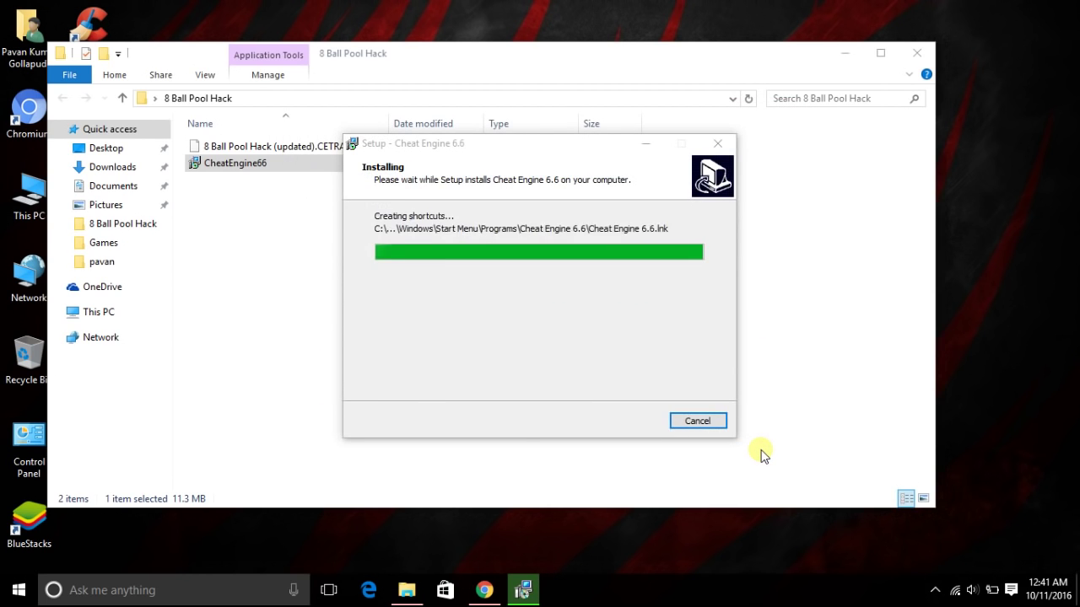
left_click(647, 422)
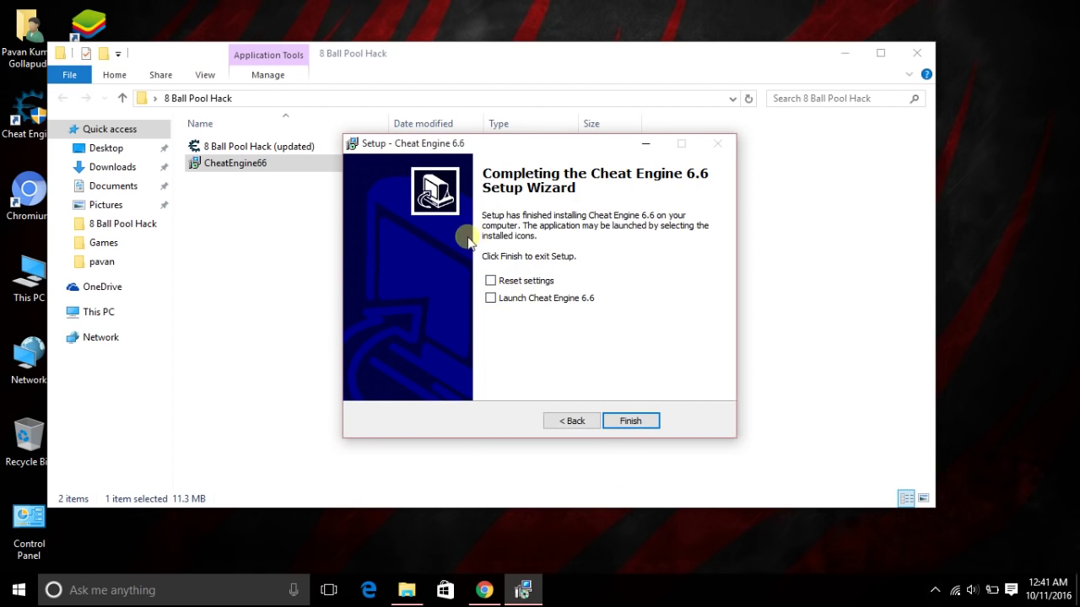
left_click(630, 420)
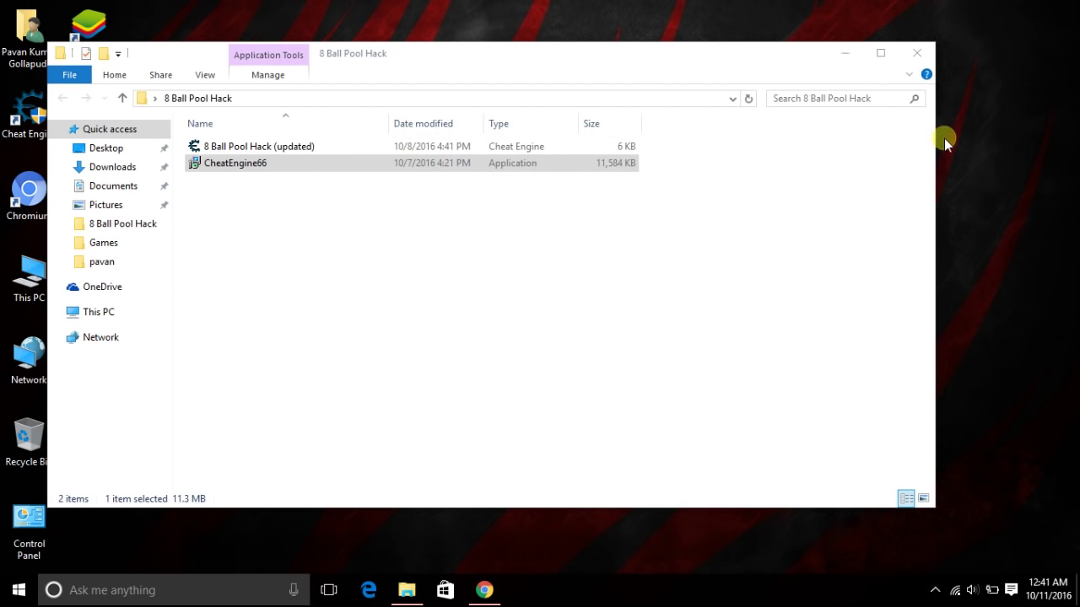
- Refresh the desktop and reposition the 8 Ball Pool Hack folder window
right_click(944, 140)
left_click(945, 192)
mouse_move(402, 59)
left_mouse_down()
mouse_move(492, 53)
mouse_move(502, 32)
mouse_move(458, 32)
left_mouse_up()
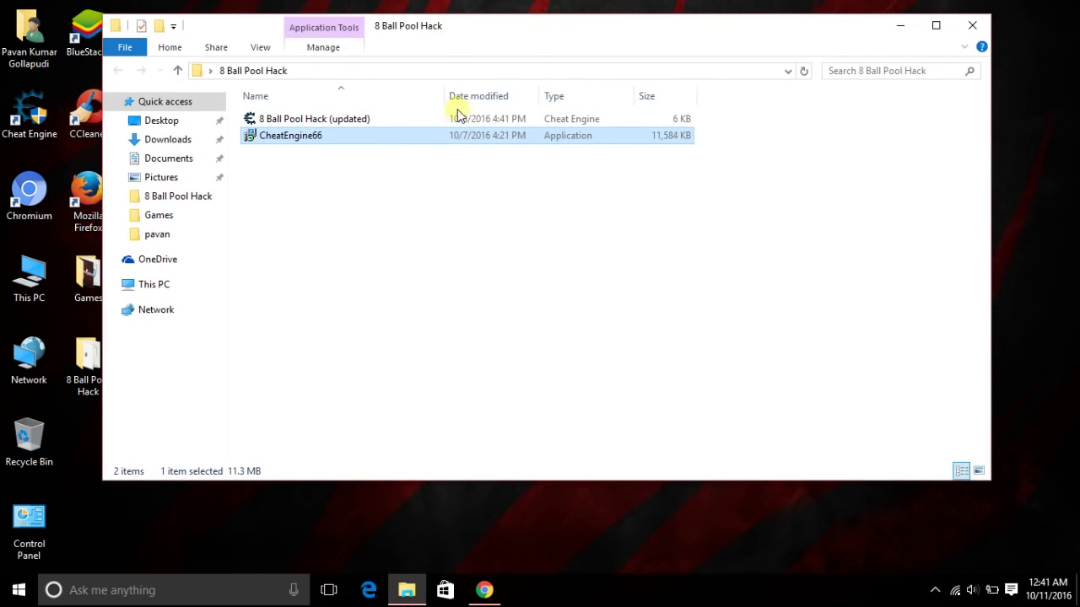
left_click_drag(458, 108, 449, 124)
left_click(364, 233)
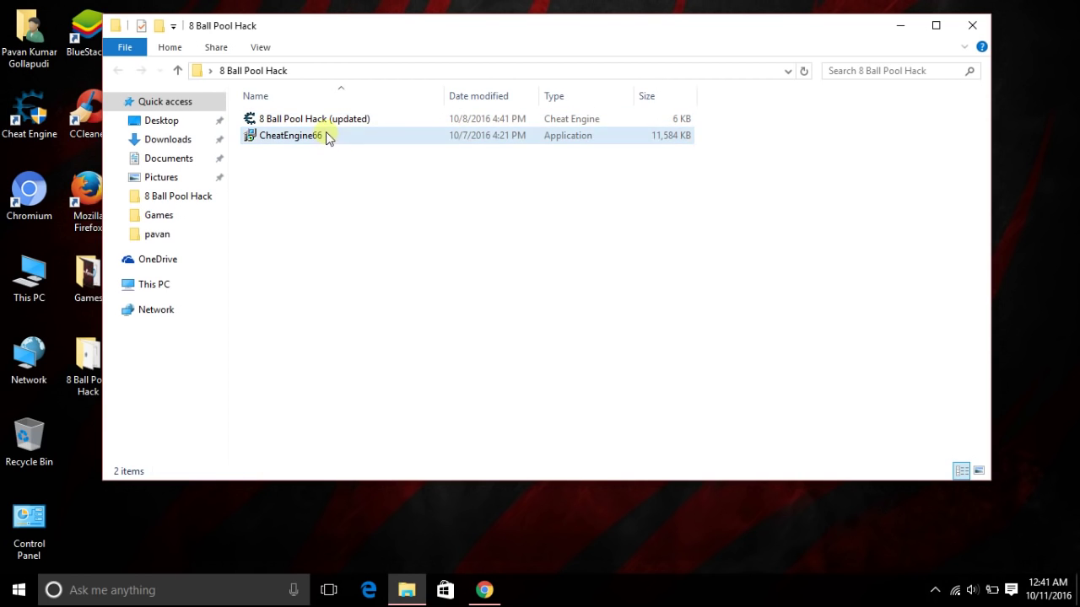
- Open the 8 Ball Pool Hack (updated) trainer file and close the WATCH NOW advert tab
left_click(255, 124)
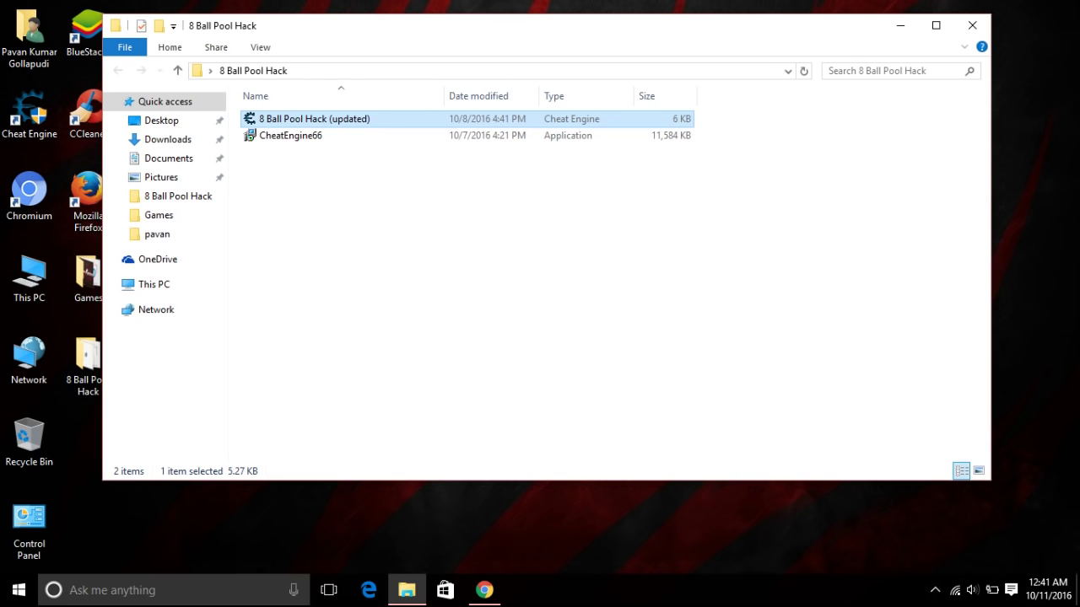
key("Return")
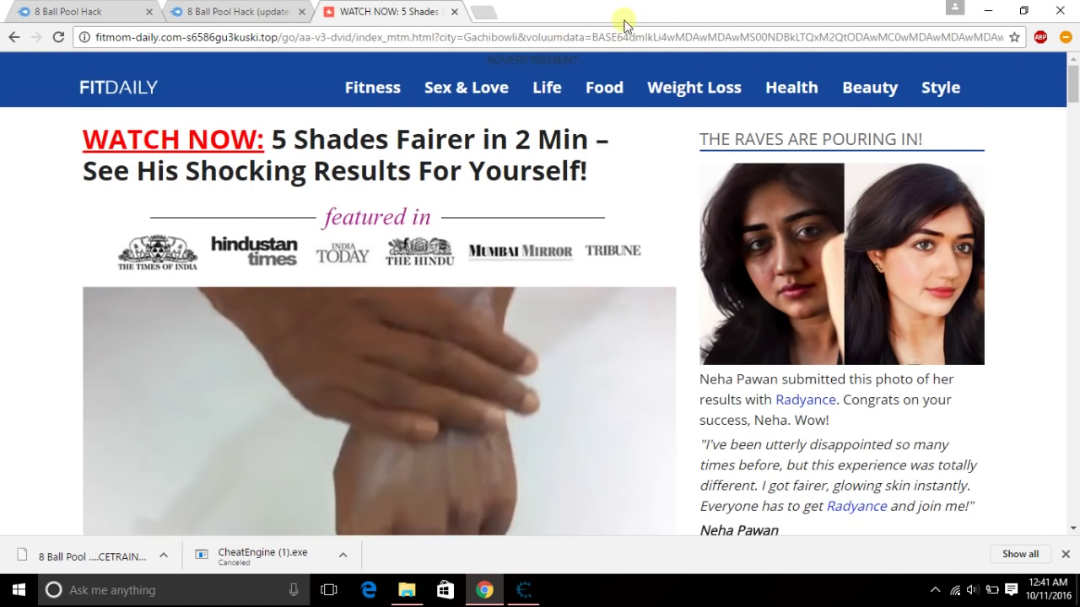
left_click(453, 13)
- Minimize Chrome, reposition the trainer window, then bring back the MediaFire page
left_click(987, 10)
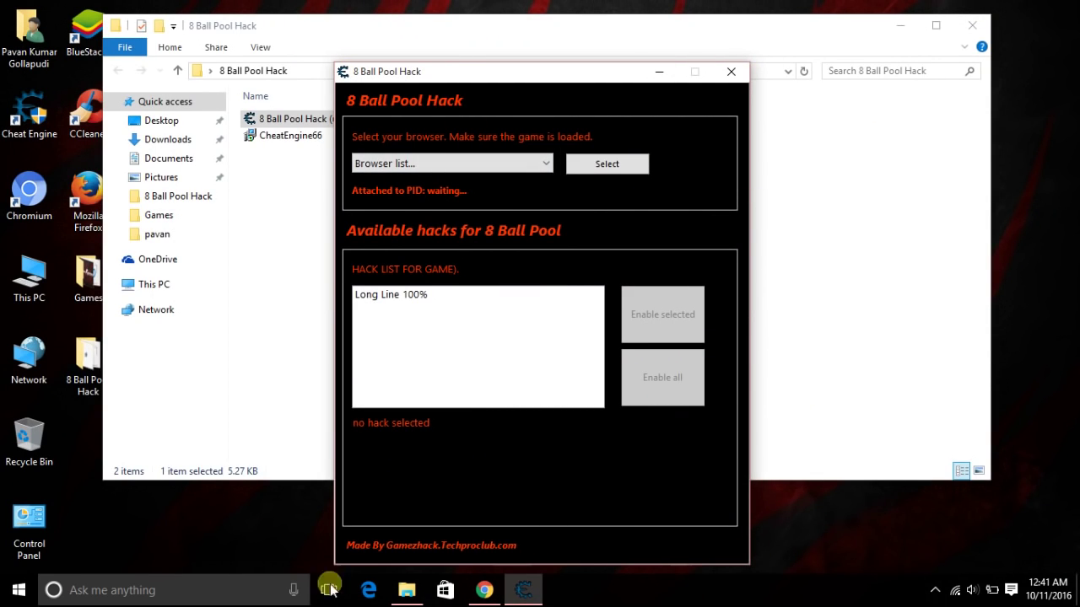
left_click_drag(452, 75, 666, 74)
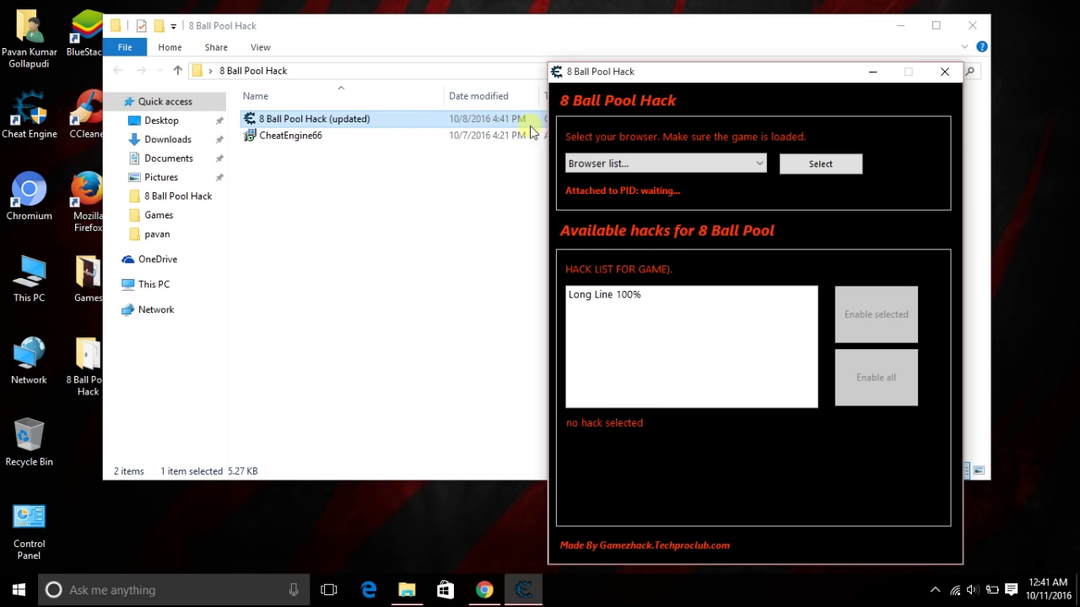
mouse_move(628, 72)
left_mouse_down()
mouse_move(401, 71)
mouse_move(404, 47)
left_mouse_up()
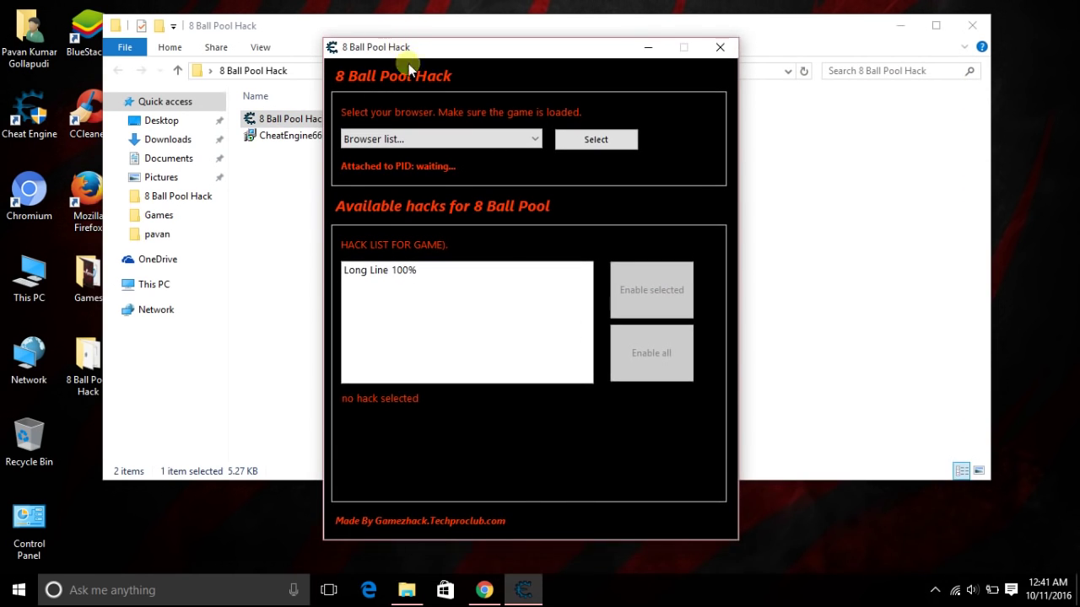
left_click(474, 582)
- Go to facebook.com by typing 'face' into the address bar
left_click(323, 38)
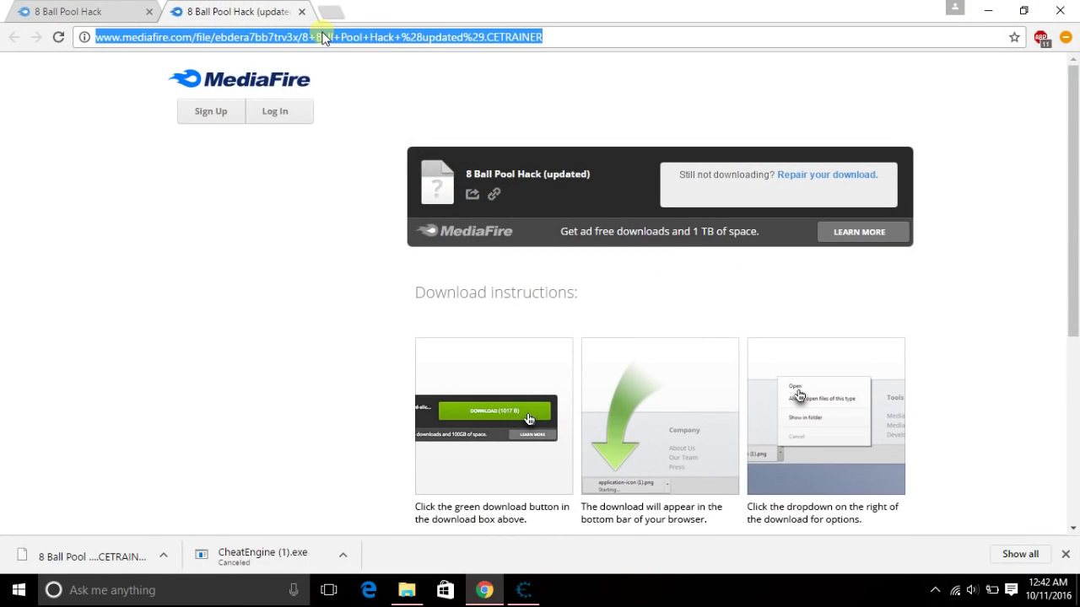
type("face")
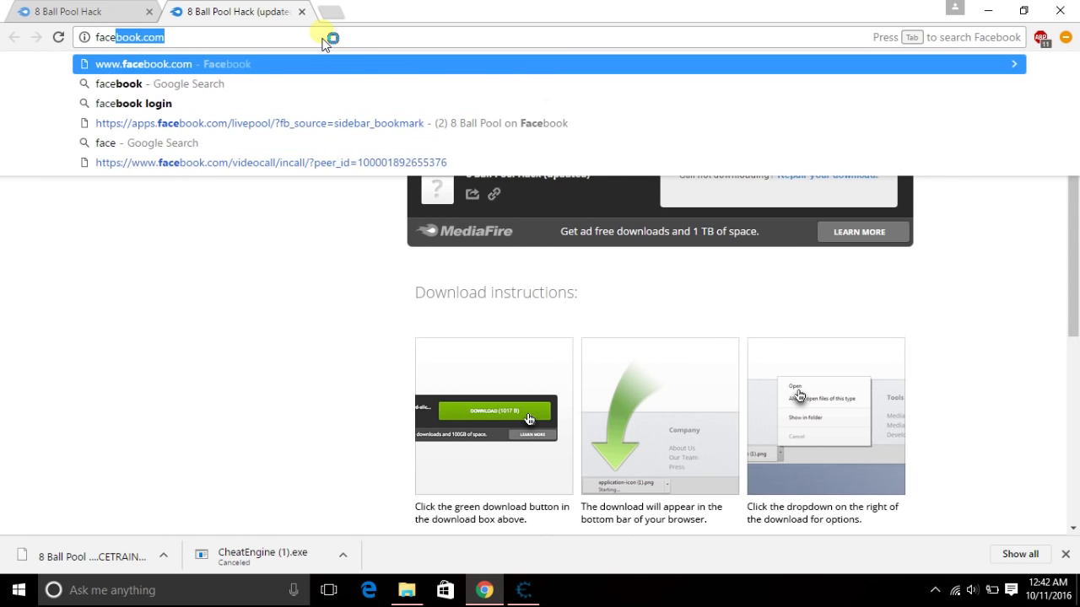
key("Return")
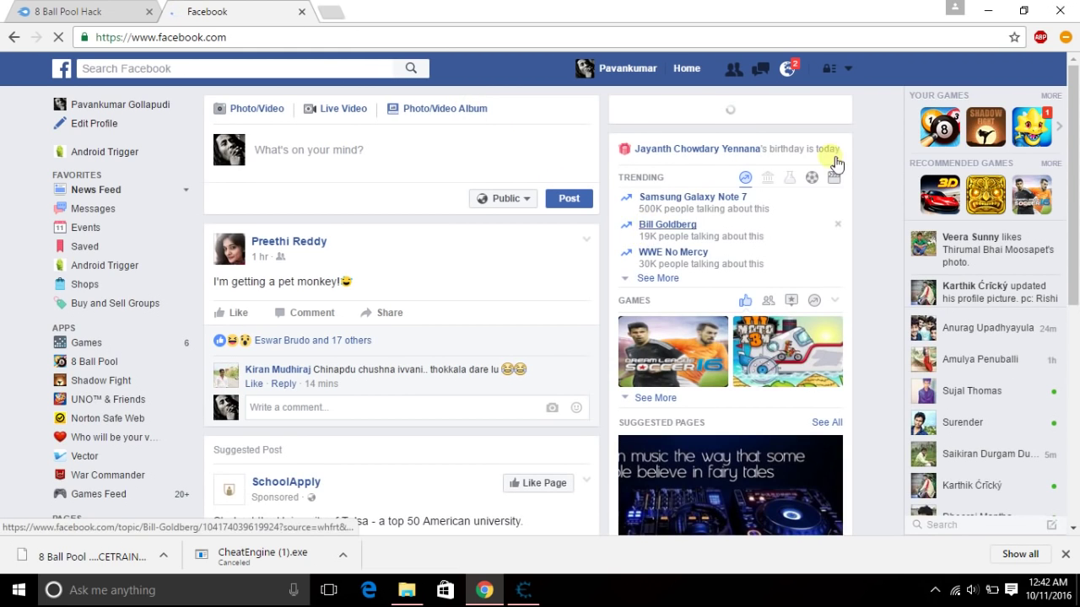
- Open 8 Ball Pool from the Facebook sidebar and let it load to the main menu
left_click(951, 129)
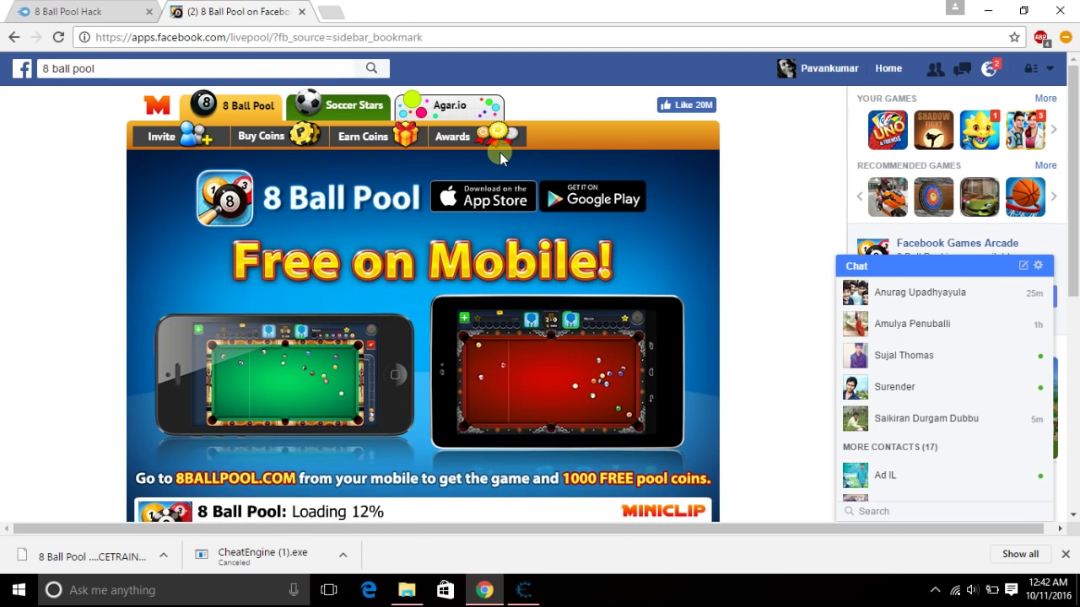
scroll(435, 450, "down", 1)
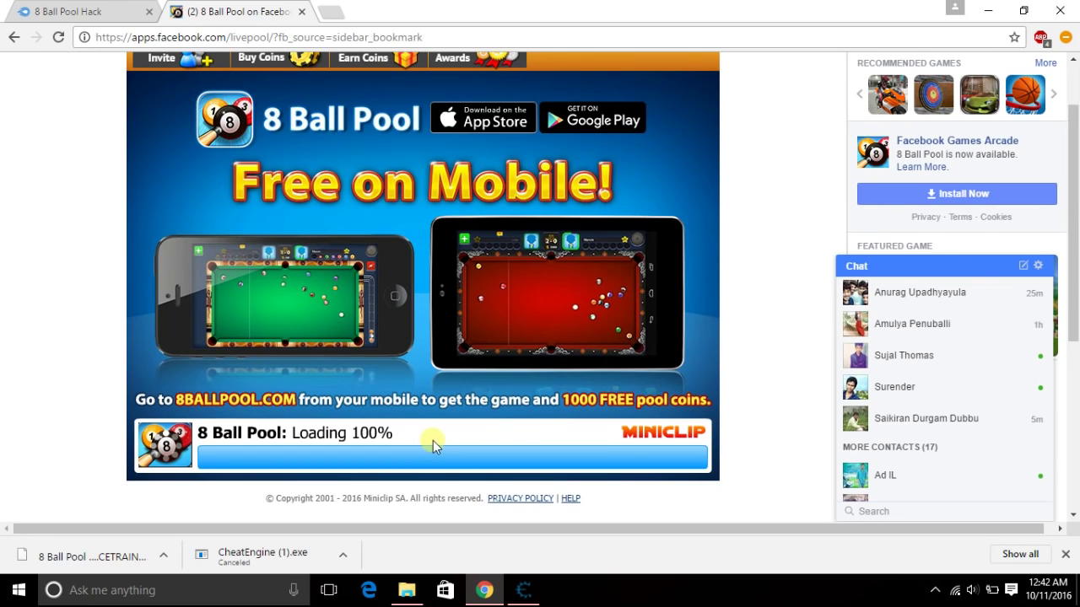
scroll(433, 440, "down", 1)
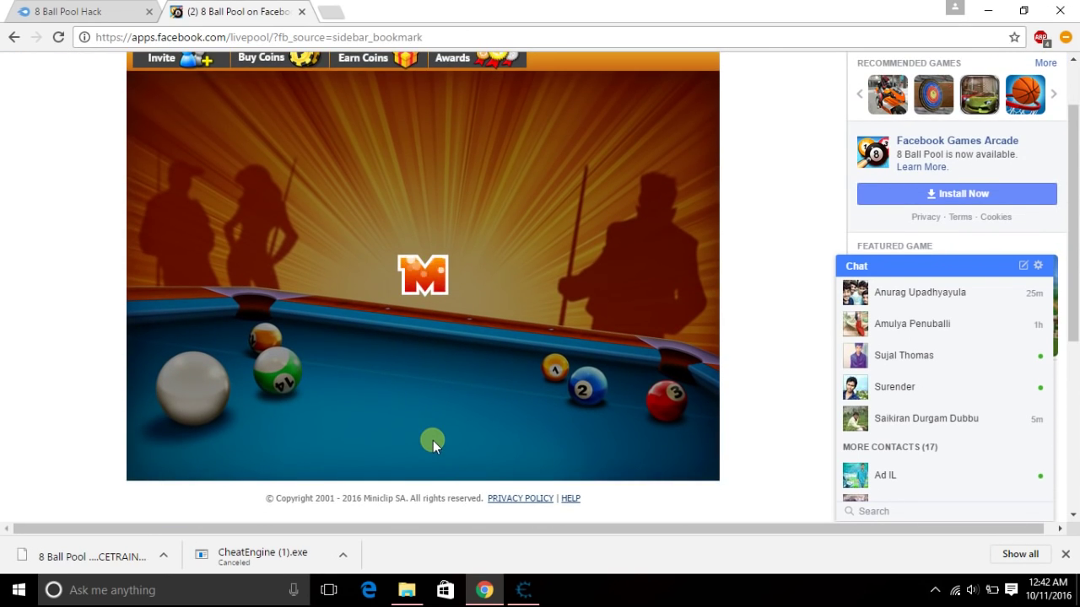
scroll(433, 440, "down", 1)
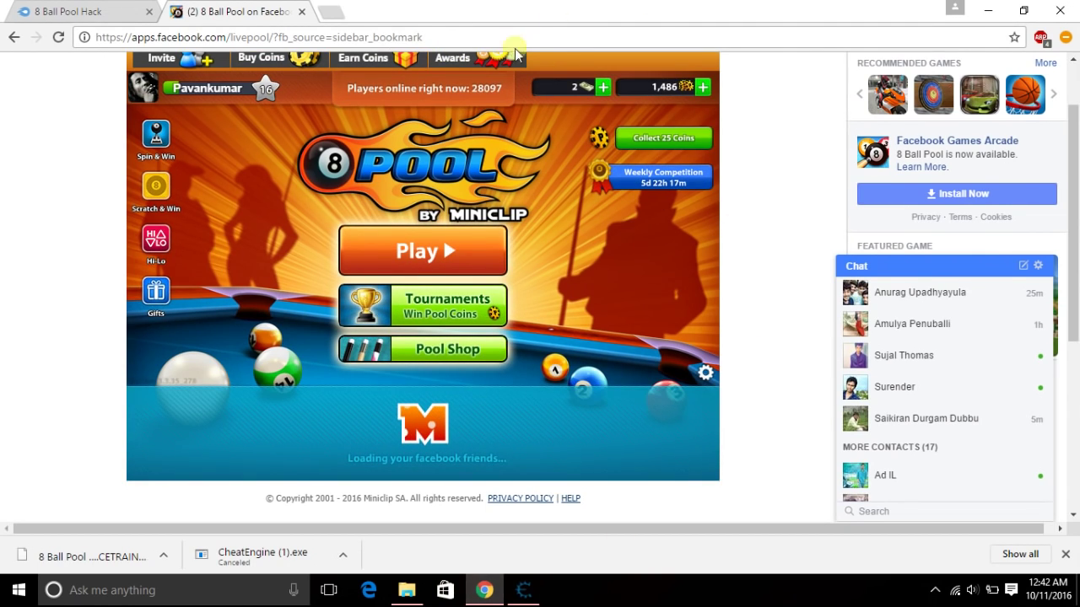
- Attach the 8 Ball Pool Hack trainer to the Google Chrome process
left_click(523, 593)
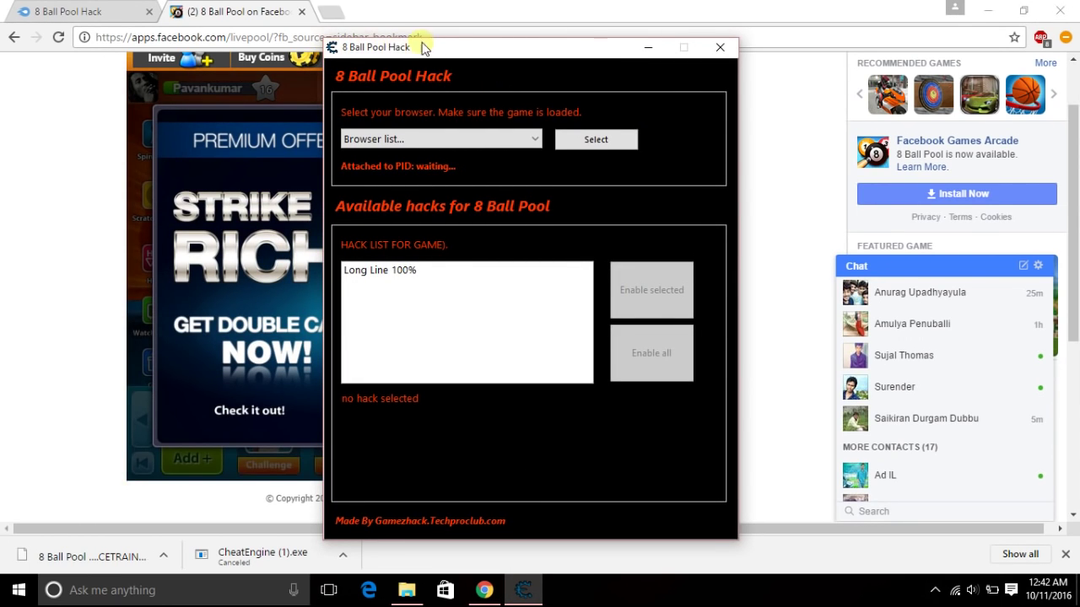
left_click(407, 590)
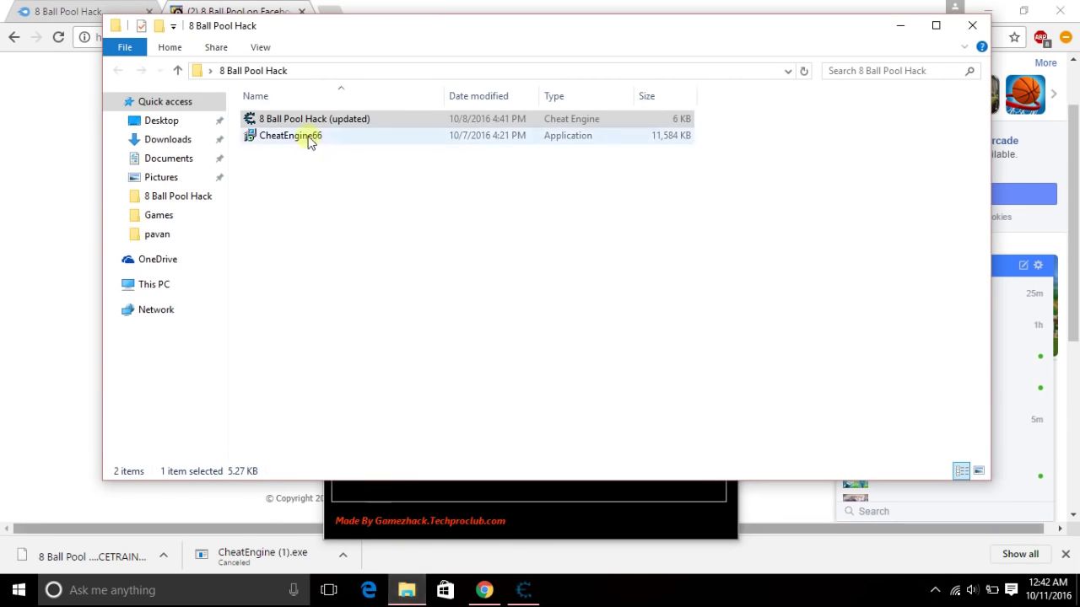
left_click(900, 32)
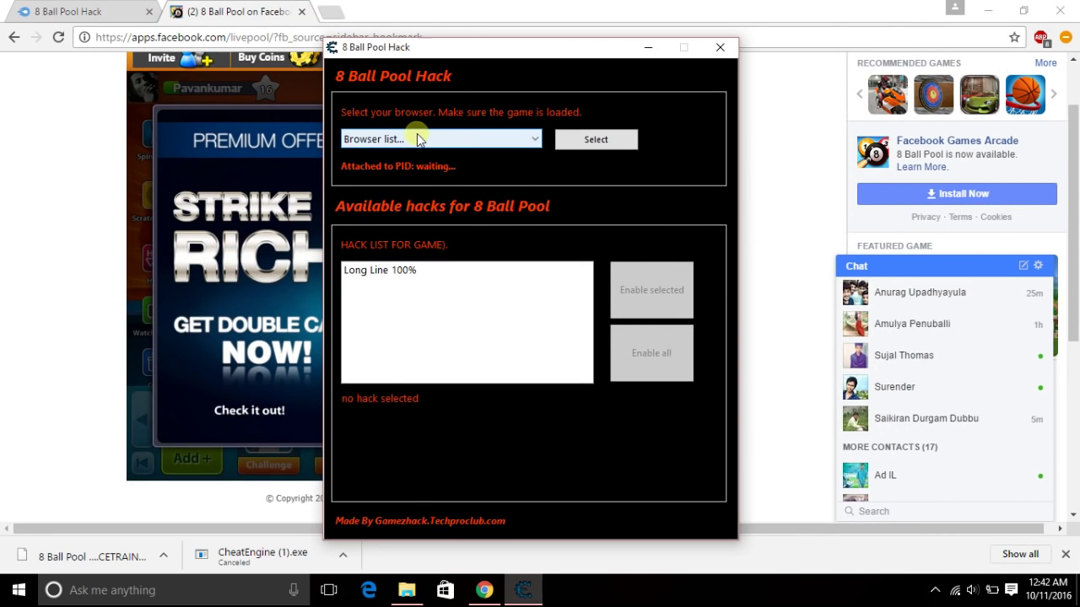
left_click(385, 140)
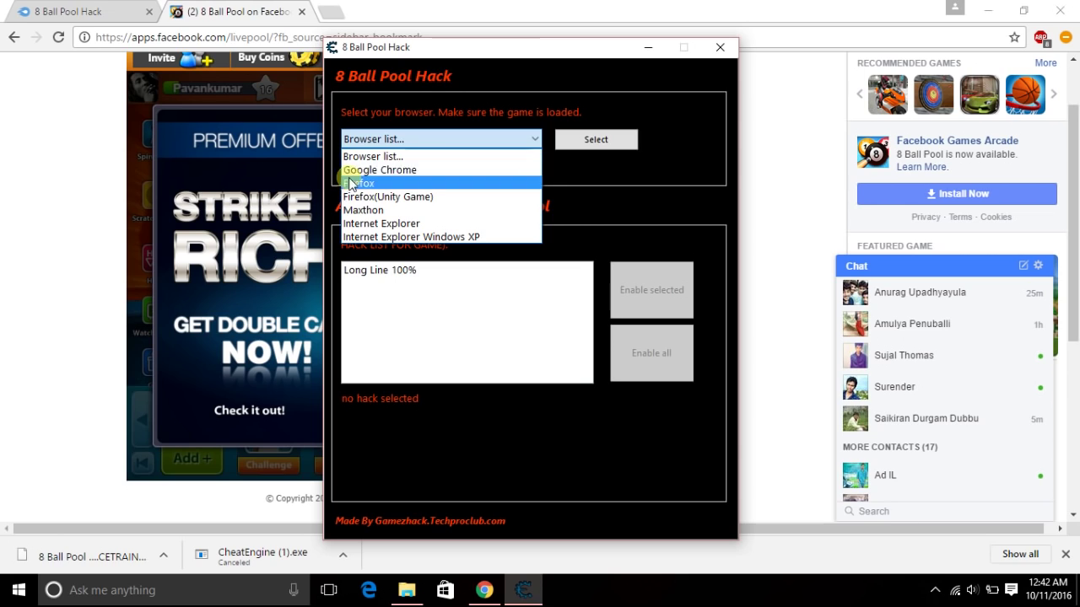
left_click(366, 172)
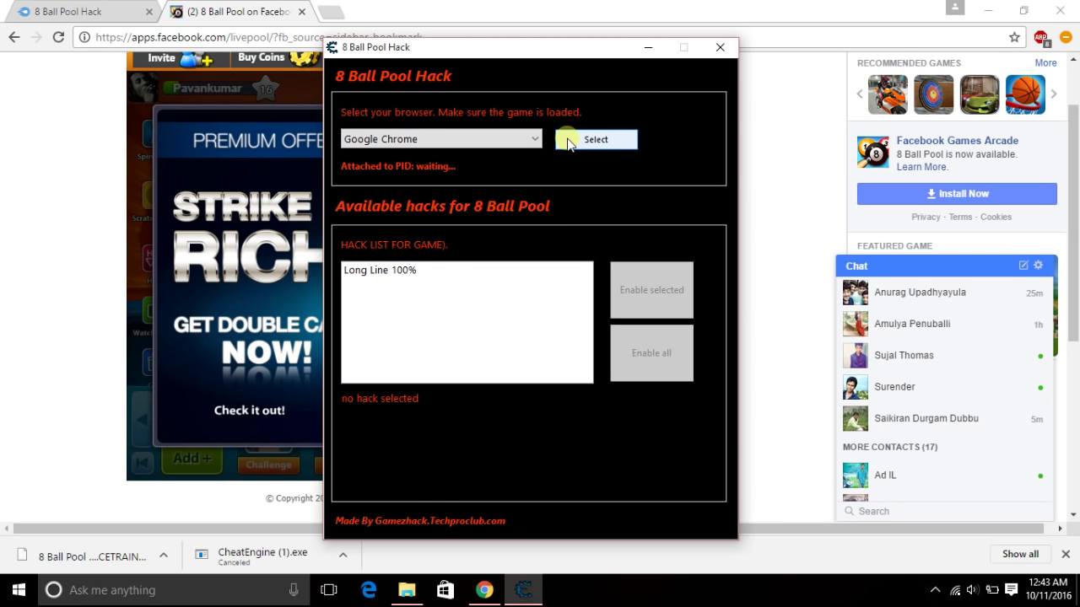
left_click(568, 143)
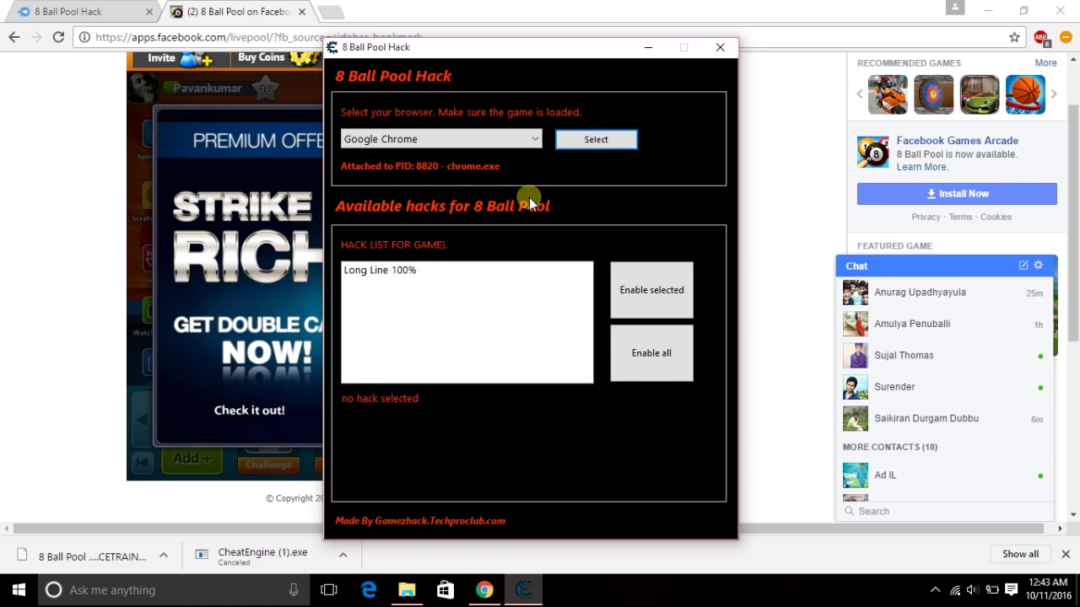
- Enable the Long Line 100% hack and minimize the trainer
left_click(393, 273)
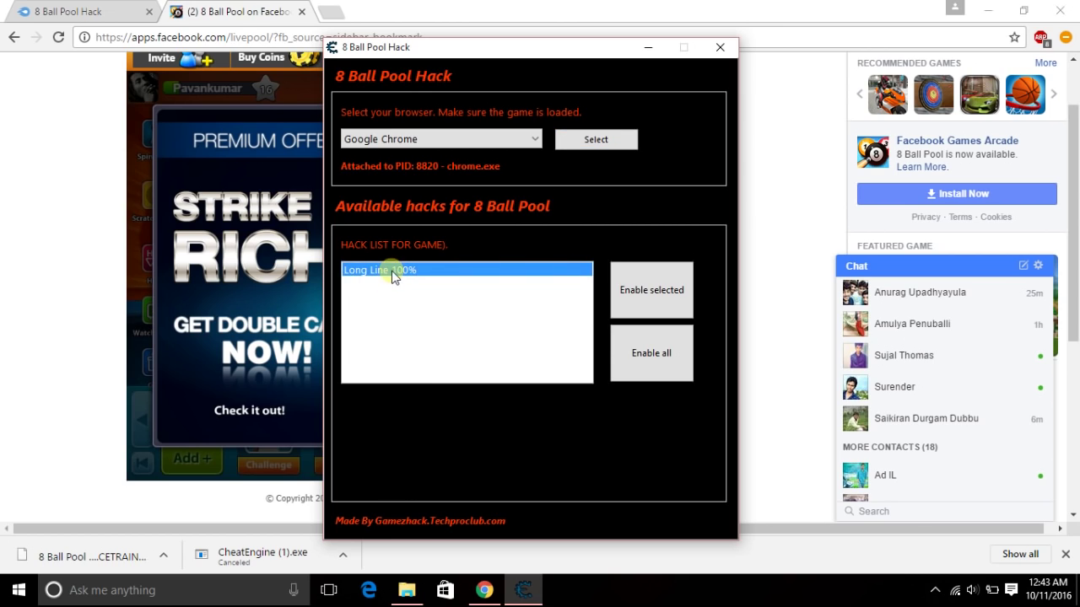
left_click(647, 280)
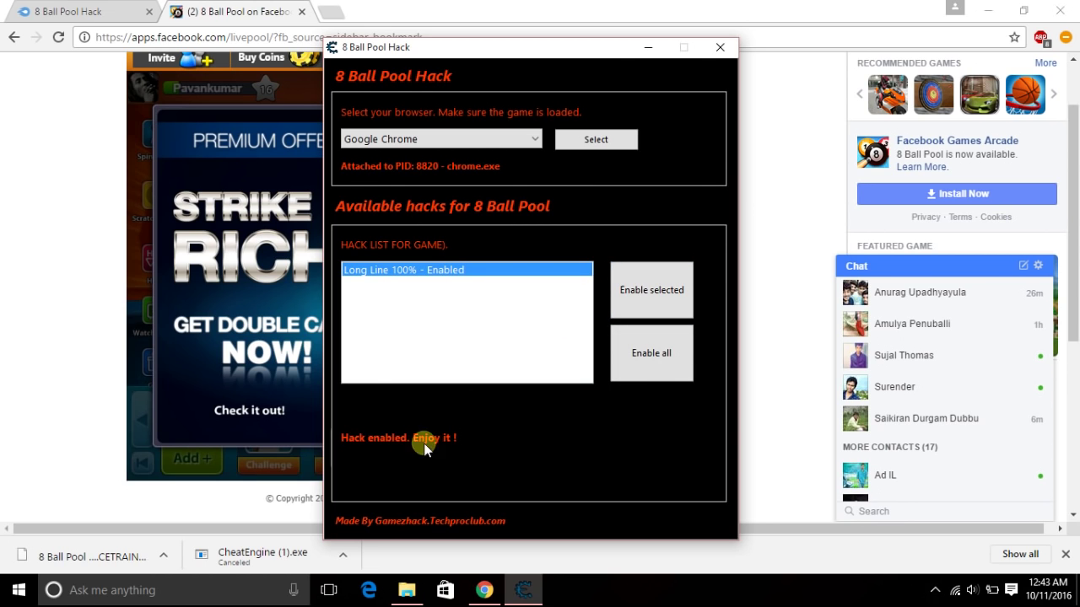
left_click(648, 48)
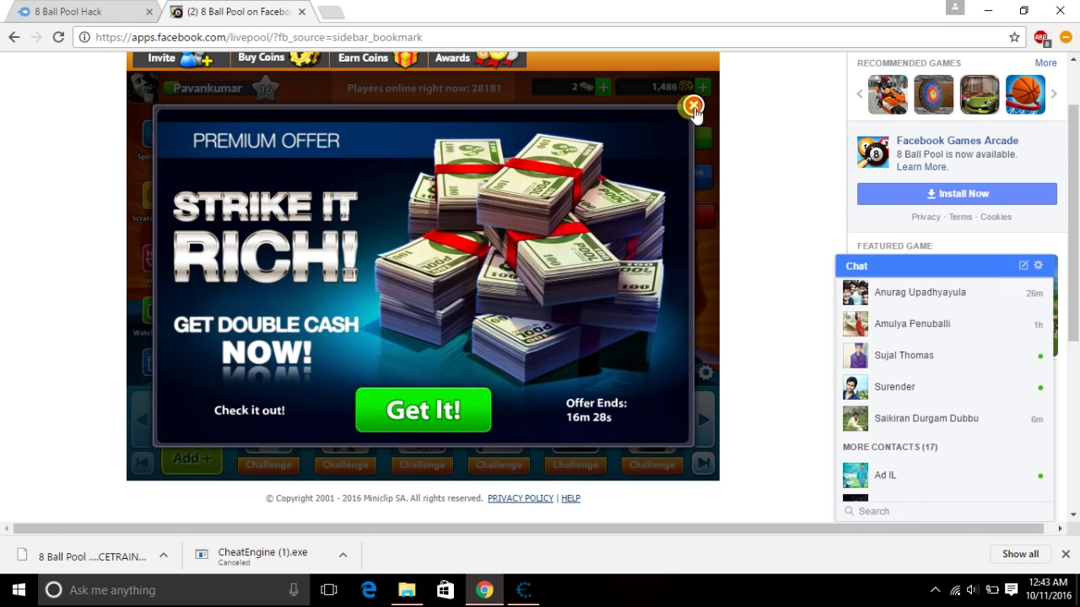
- Close the premium offer and join a 1 vs 1 match at the Moscow Winter Club table
left_click(691, 105)
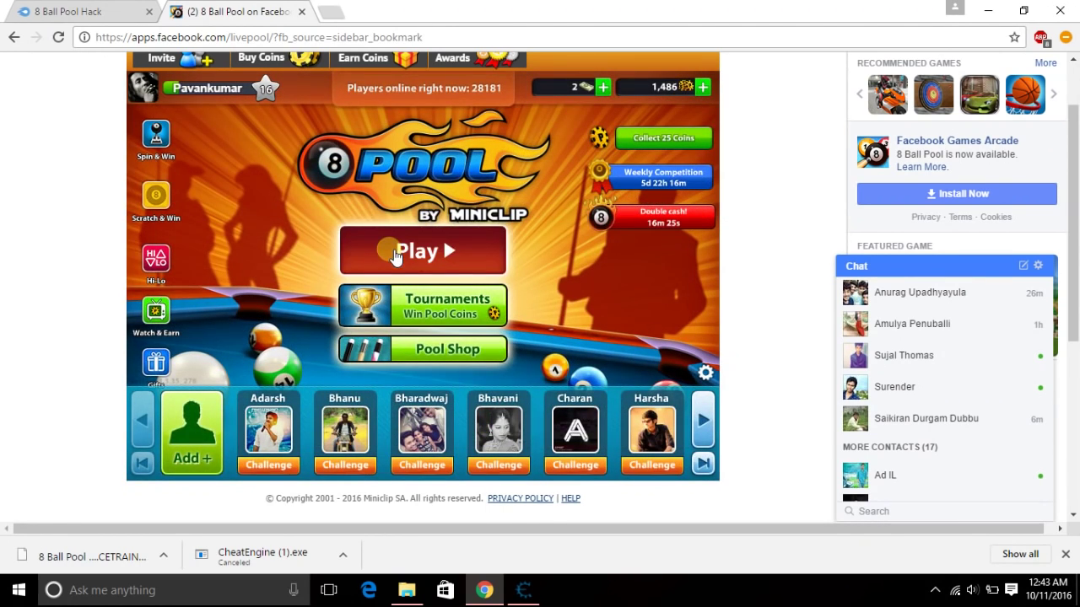
left_click(421, 251)
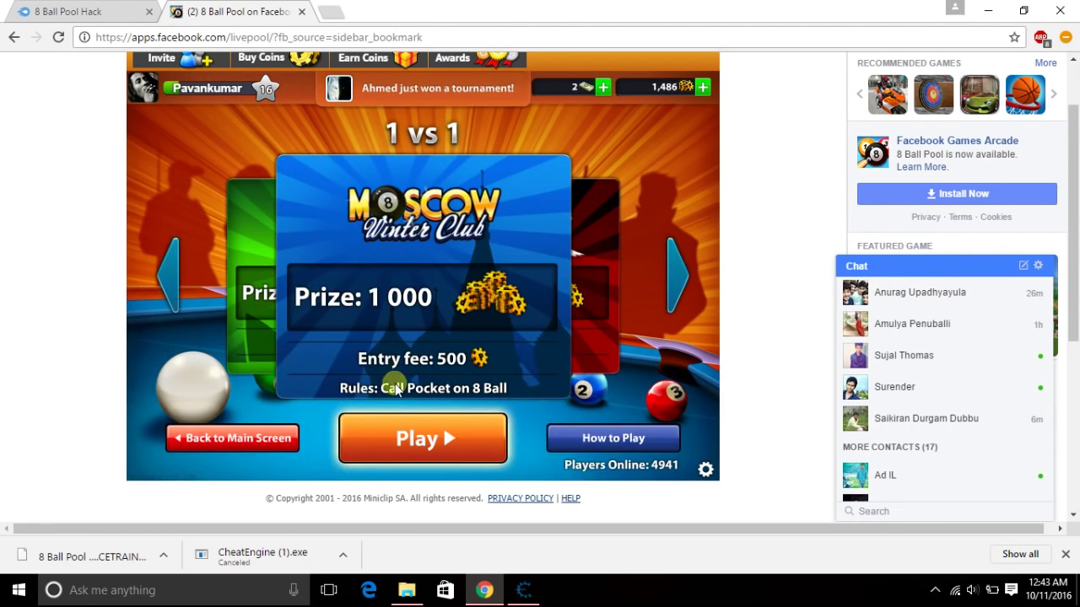
left_click(423, 432)
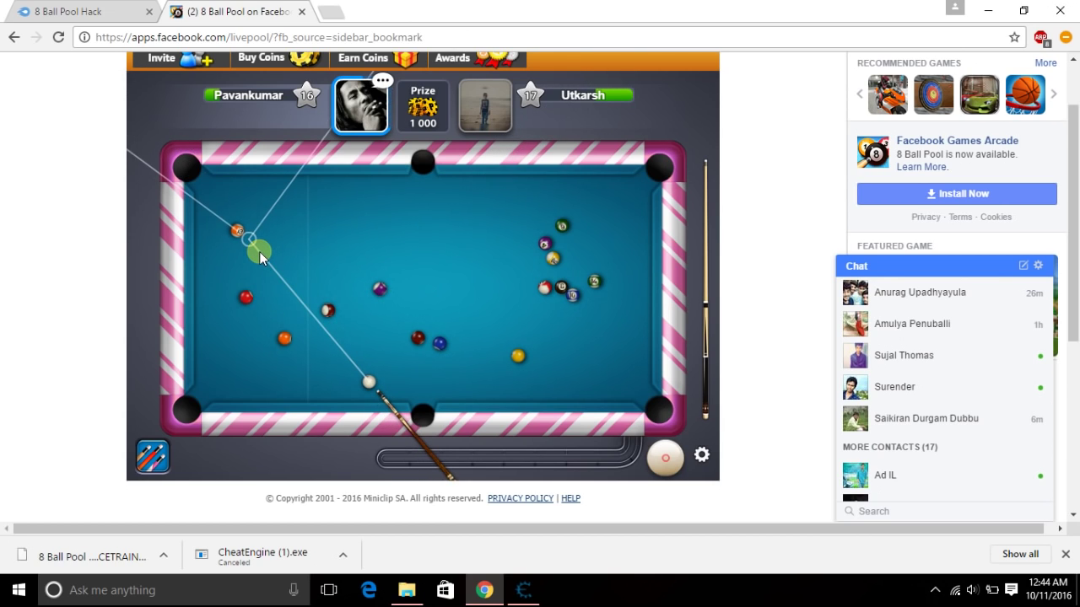
- Use the long aim line to pot the orange, purple and yellow balls over four shots
left_click_drag(256, 251, 271, 328)
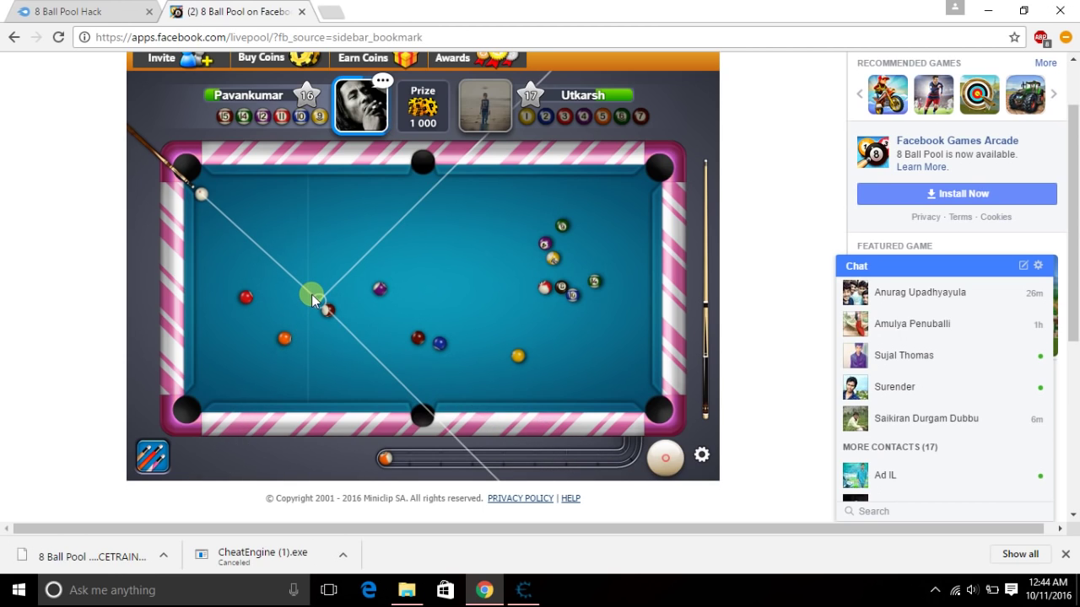
left_click(310, 291)
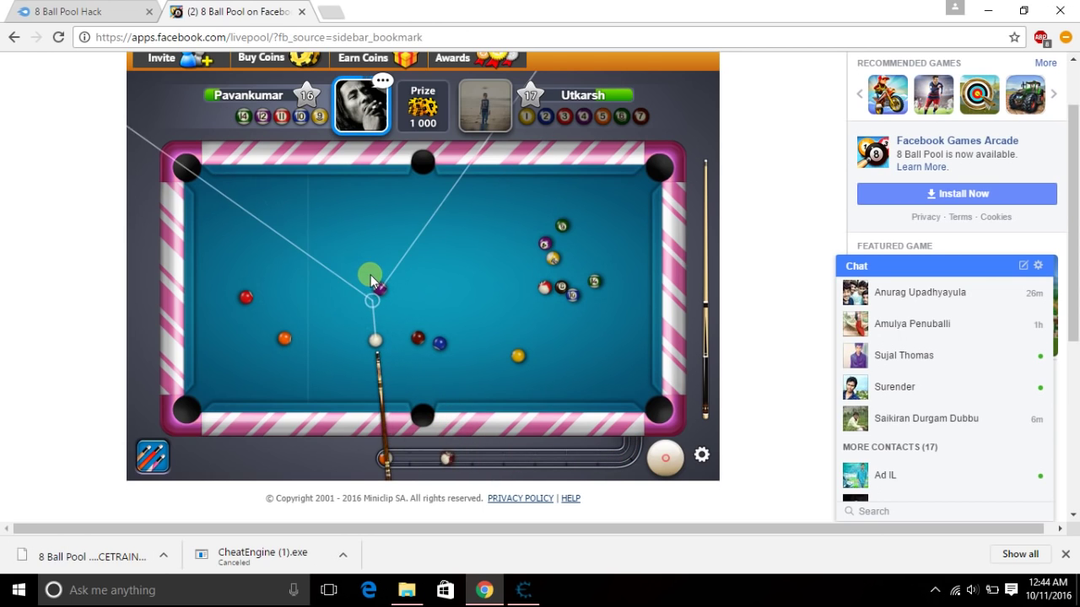
left_click_drag(374, 274, 369, 308)
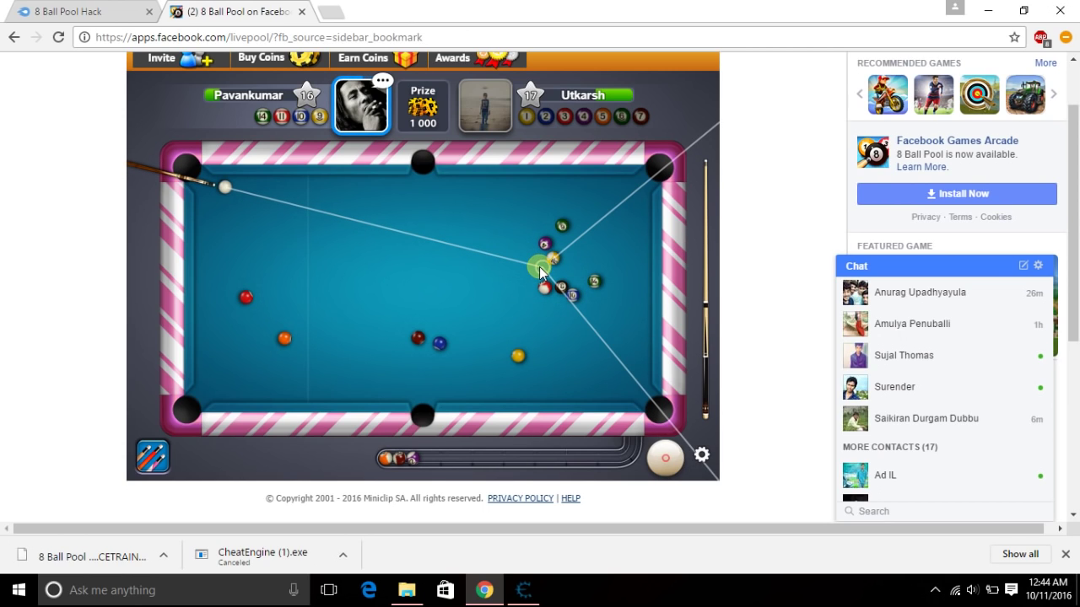
left_click(394, 242)
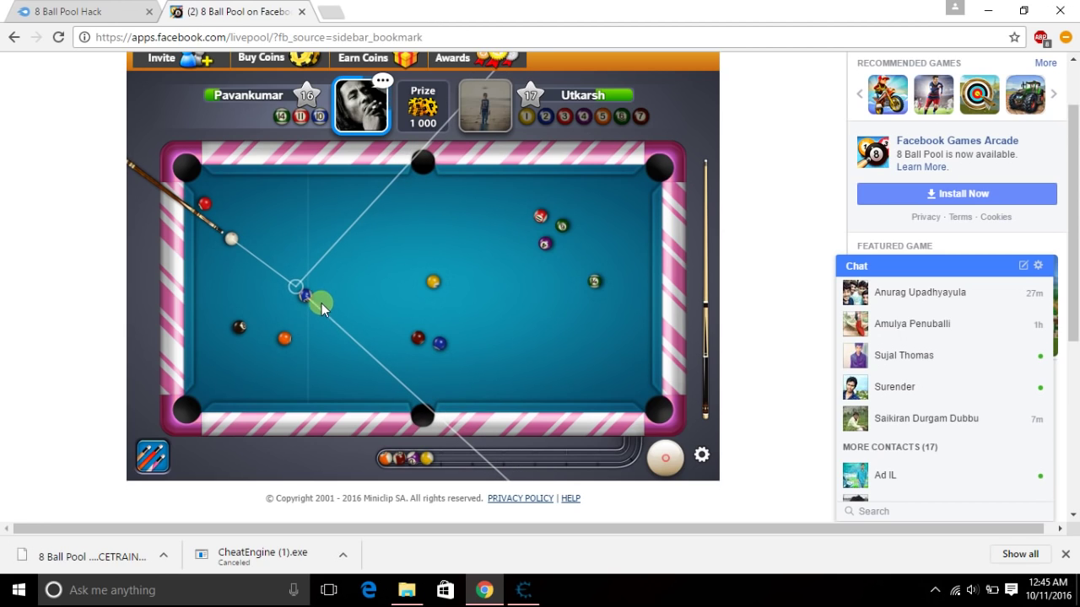
- Clear the remaining blue and red balls with long guided shots
left_click(302, 285)
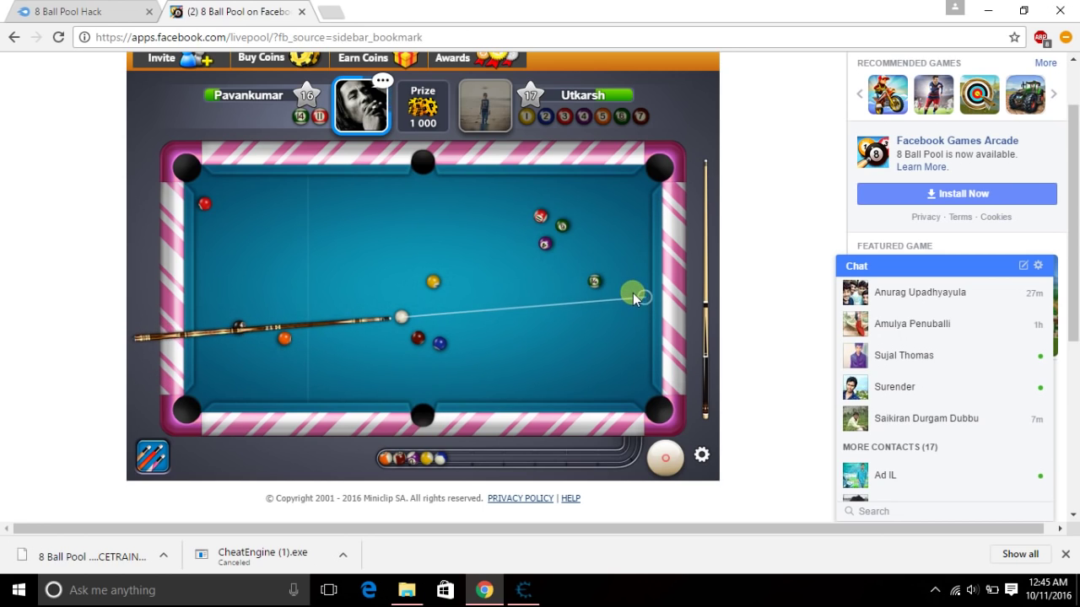
left_click_drag(632, 293, 570, 286)
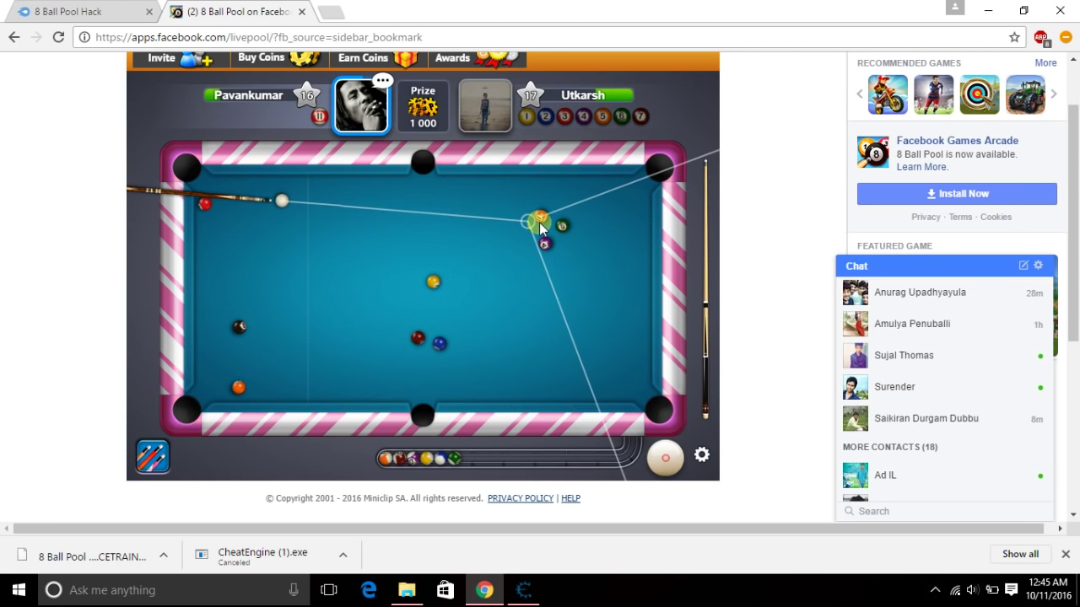
left_click_drag(516, 228, 476, 216)
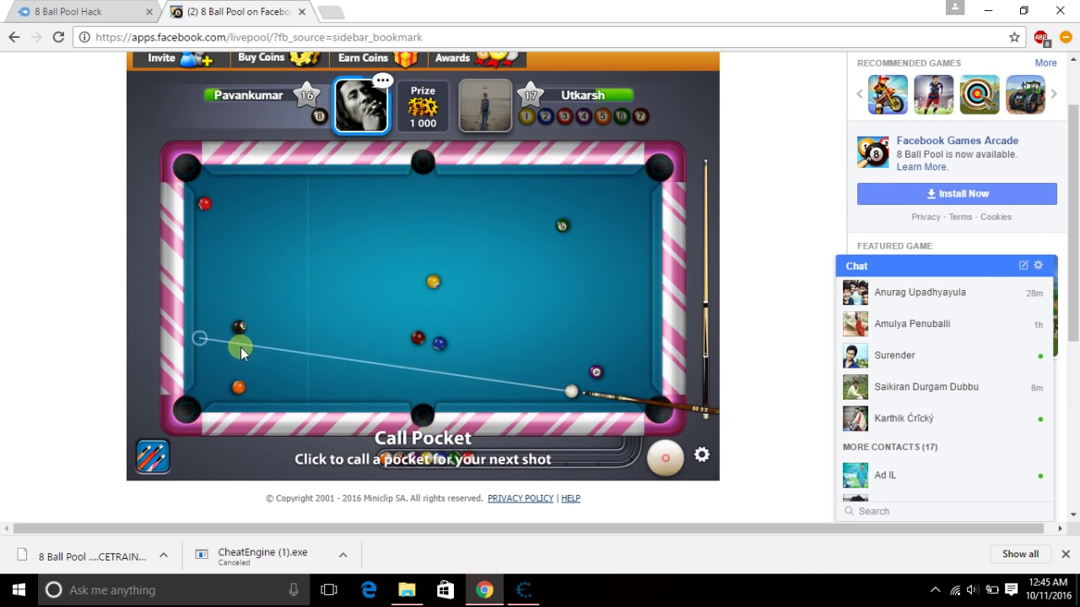
- Call the bottom-left pocket and fine-aim to sink the black 8 ball
left_click(200, 398)
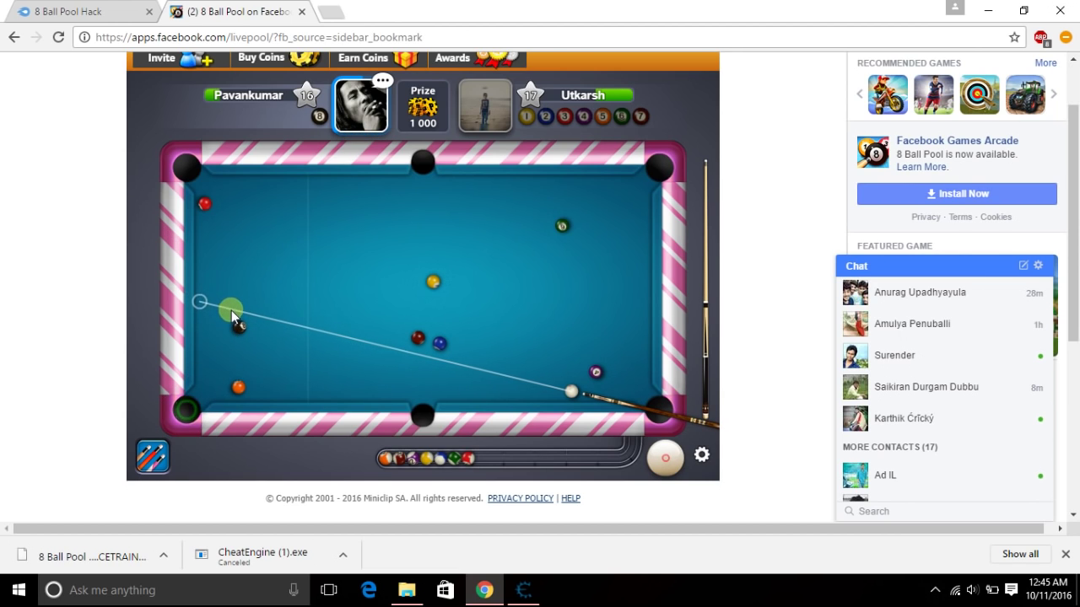
left_click_drag(231, 312, 284, 342)
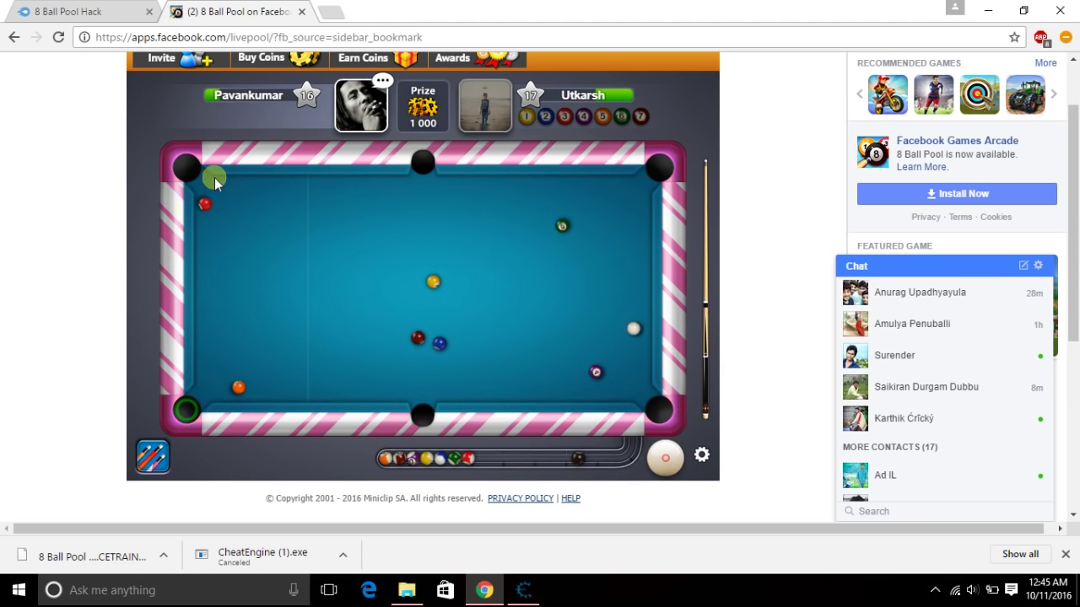
left_click(388, 89)
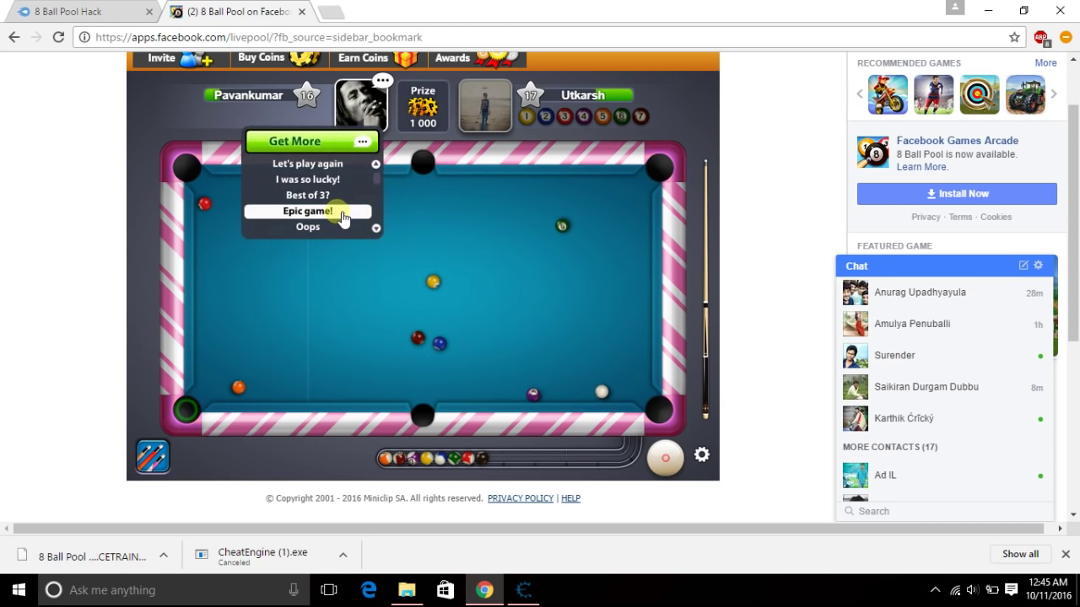
- Send a quick-chat message to the opponent and decline the Facebook posting request with Not Now
left_click(343, 228)
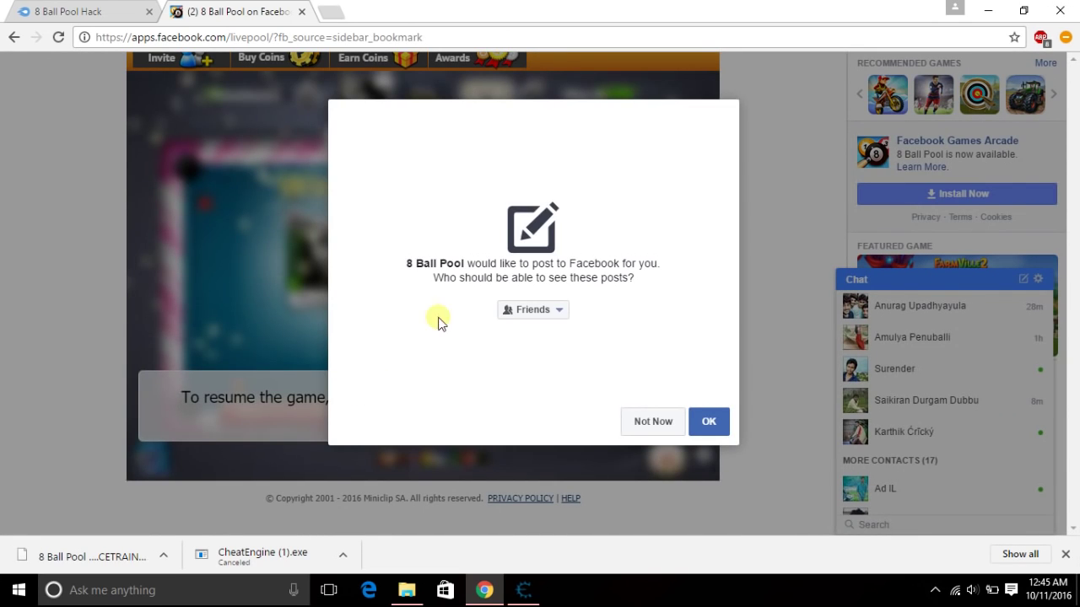
left_click(638, 424)
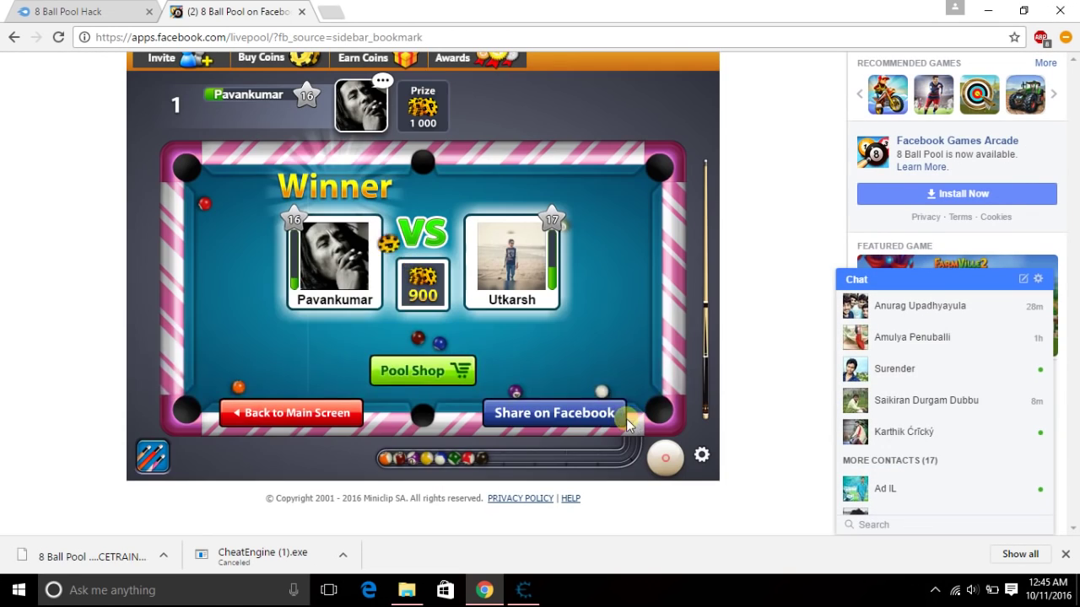